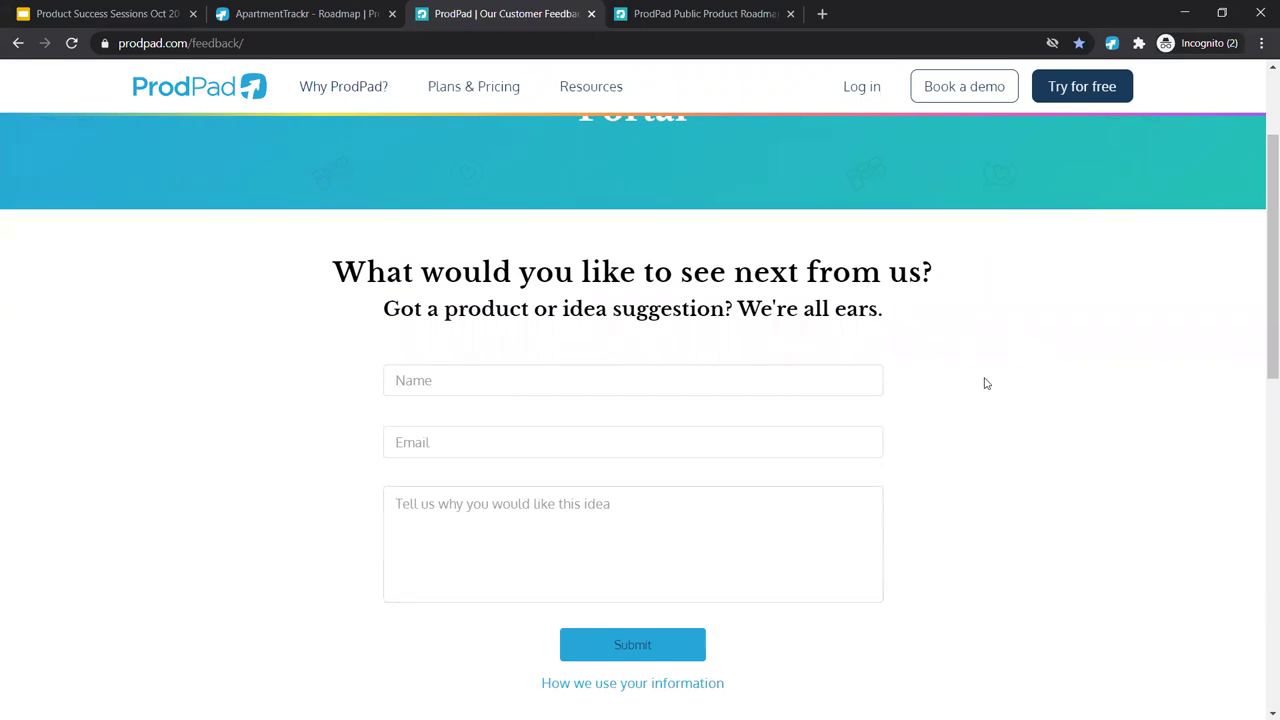
Turn on Show on Portal for the "Allow for SAML login" idea from the ideas backlog.
scroll(985, 383, down, 5)
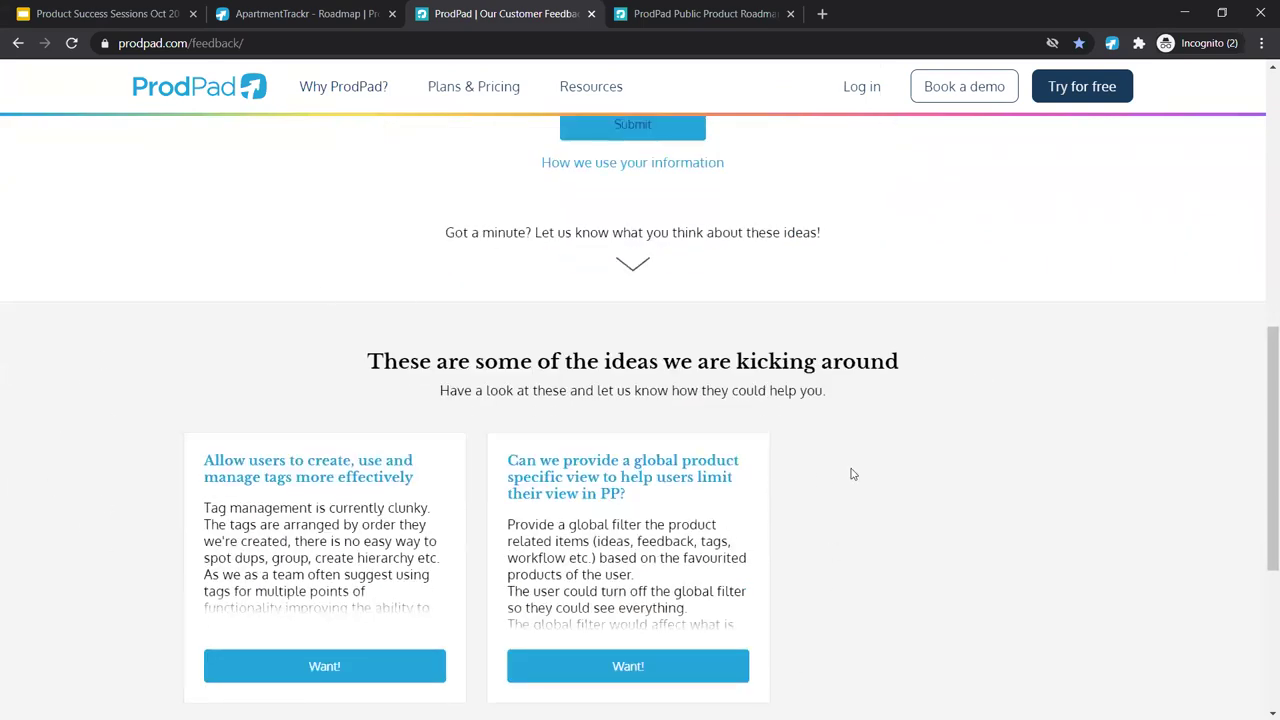
click(305, 13)
click(245, 87)
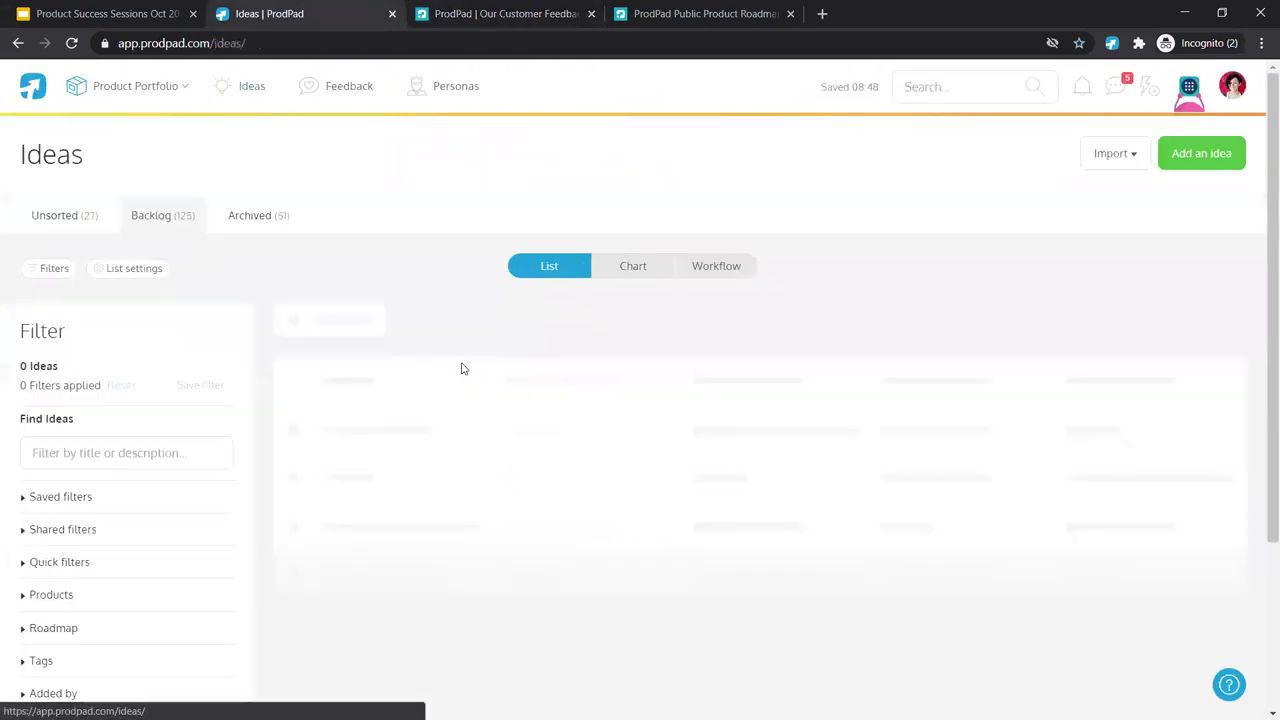
click(367, 430)
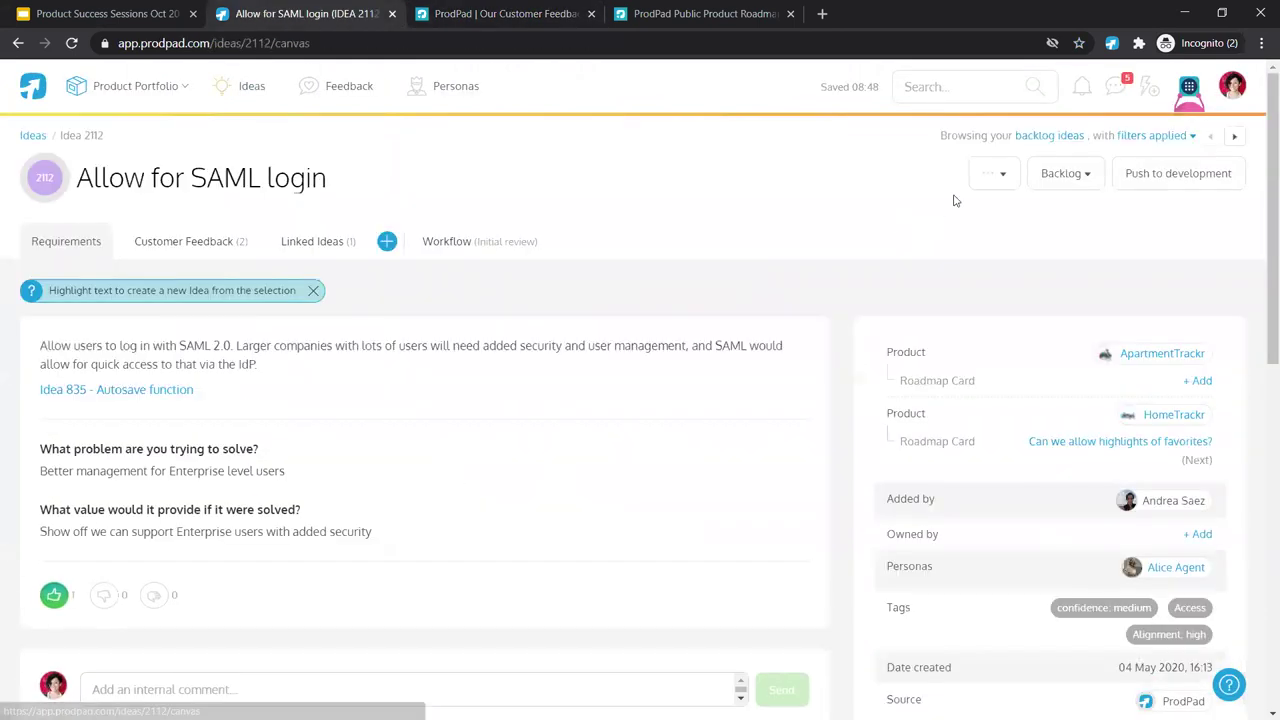
click(996, 175)
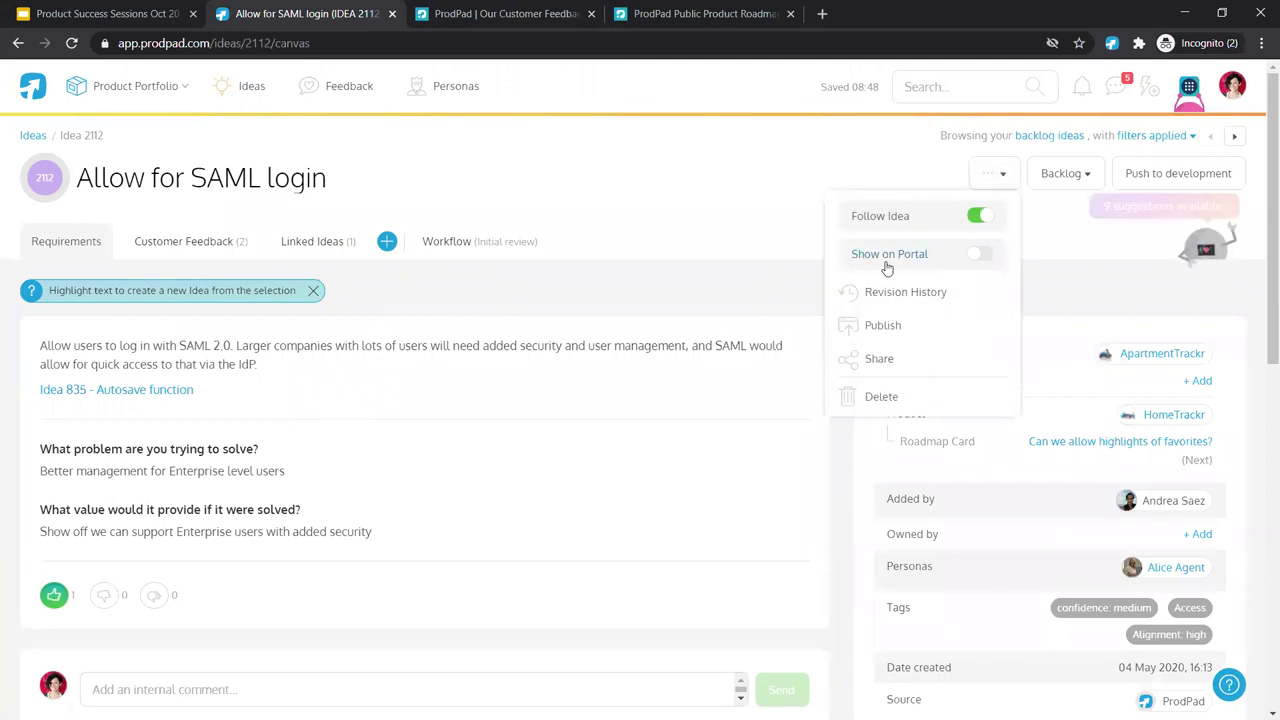
click(982, 256)
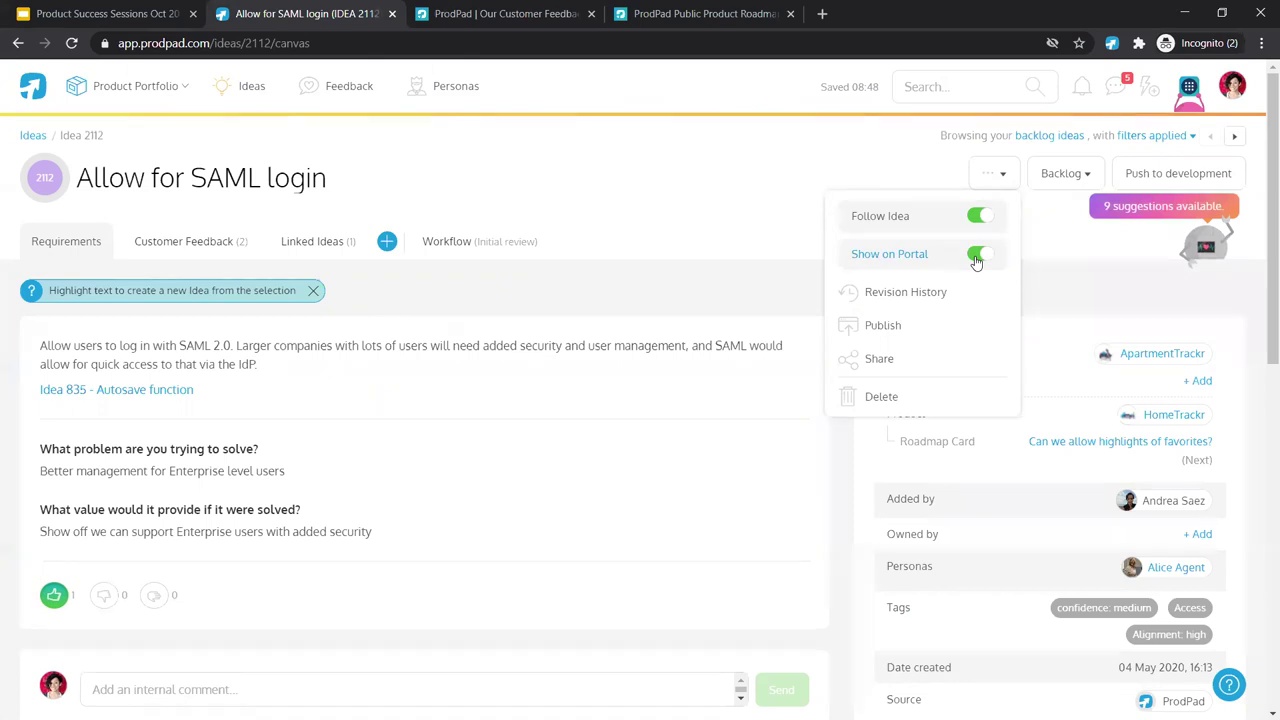
View the feedback form for the "Allow users to create, use and manage tags more effectively" idea on the customer portal, and close it.
click(521, 14)
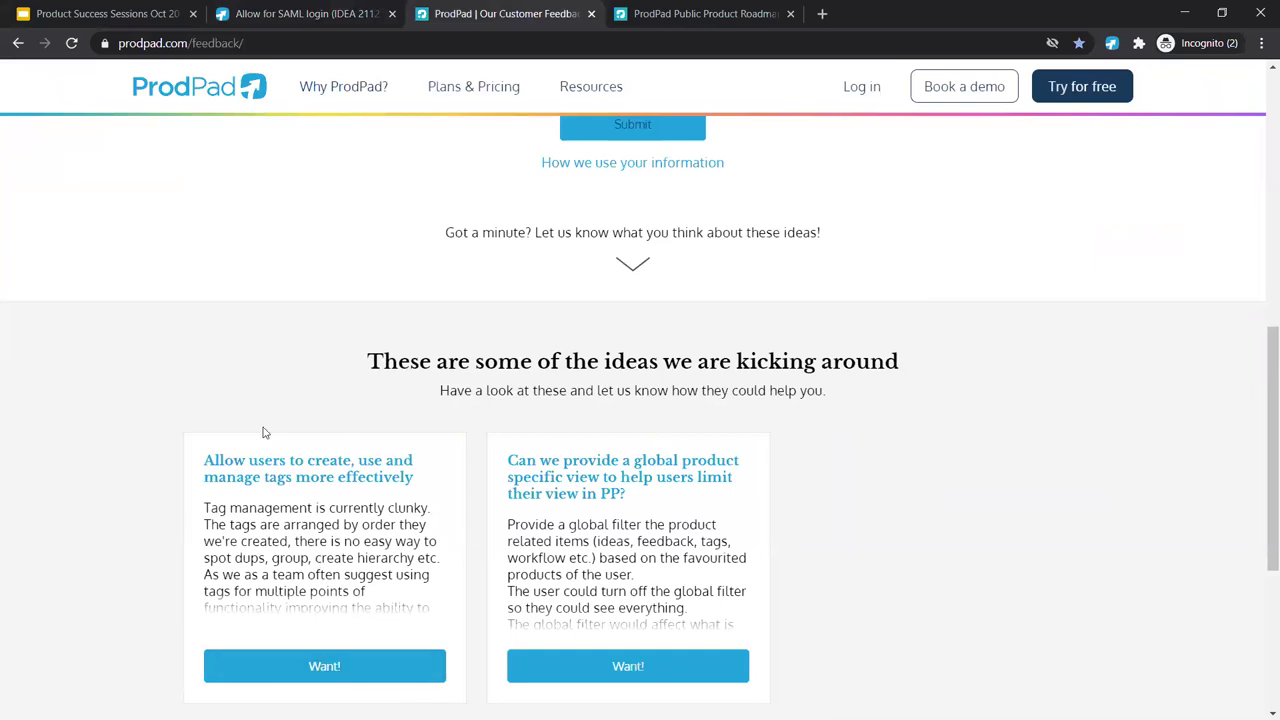
click(330, 665)
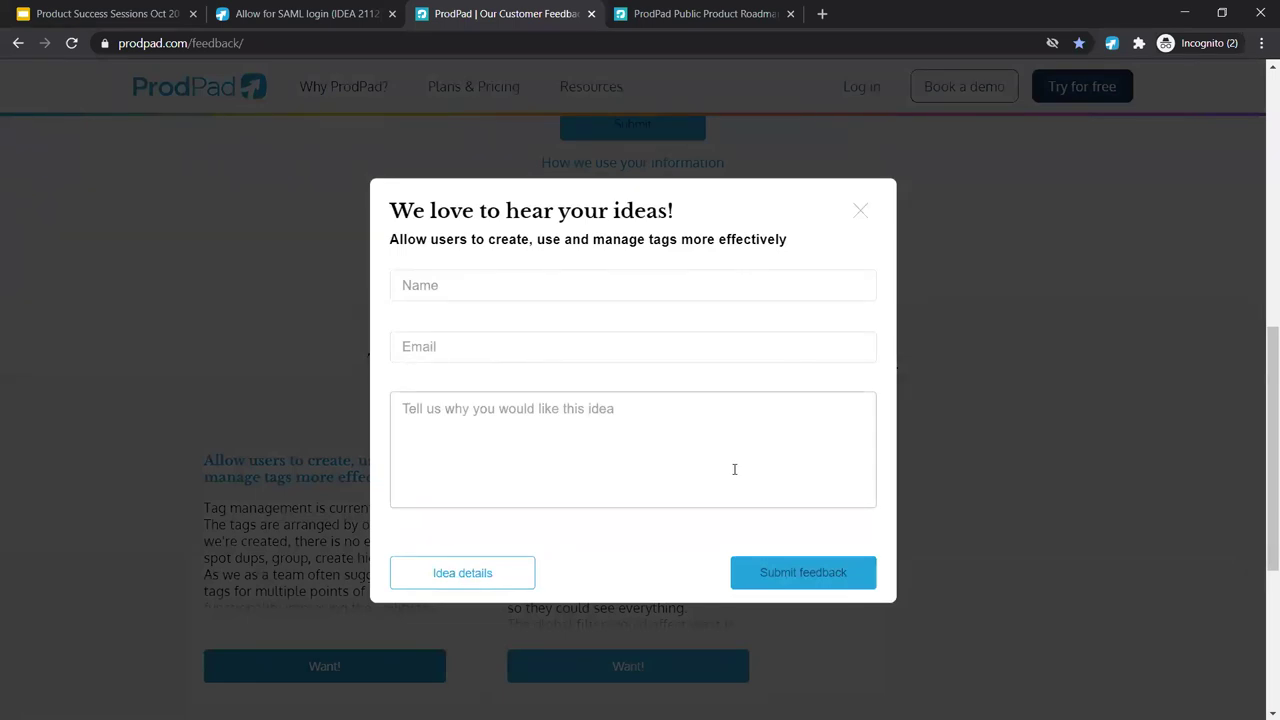
click(860, 210)
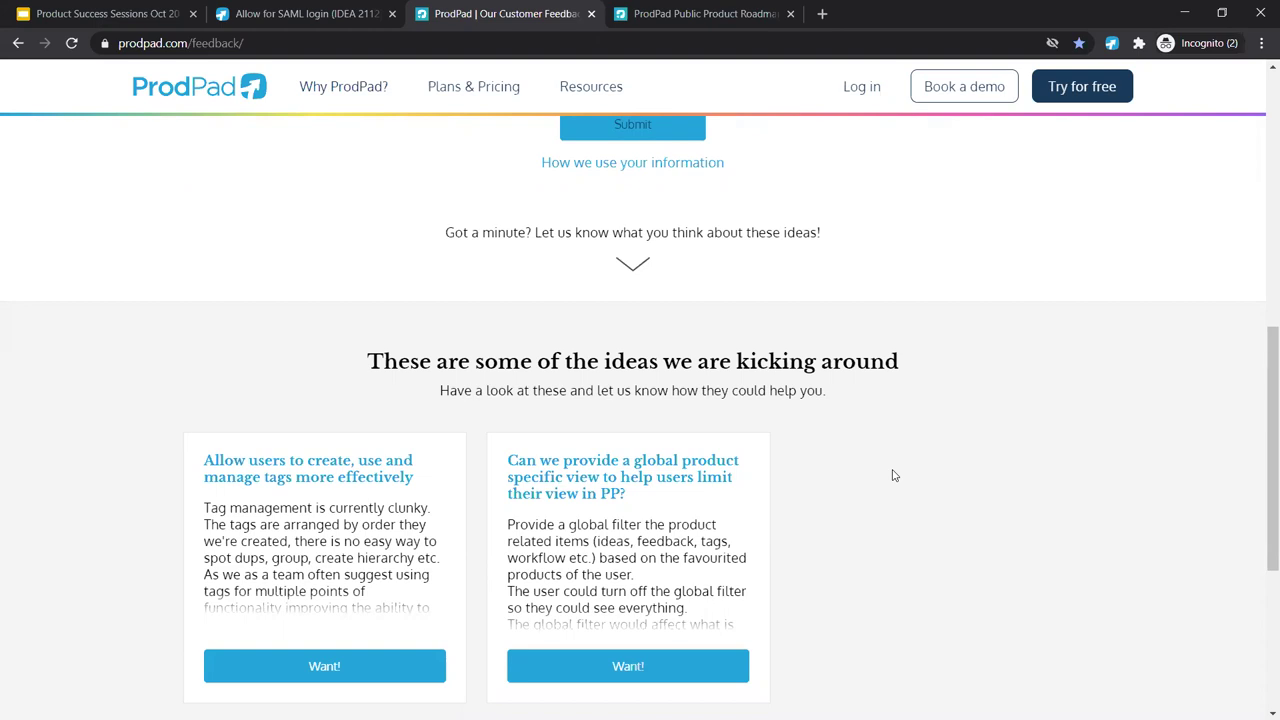
Look over the Now, Next and Later cards on the public product roadmap.
click(748, 15)
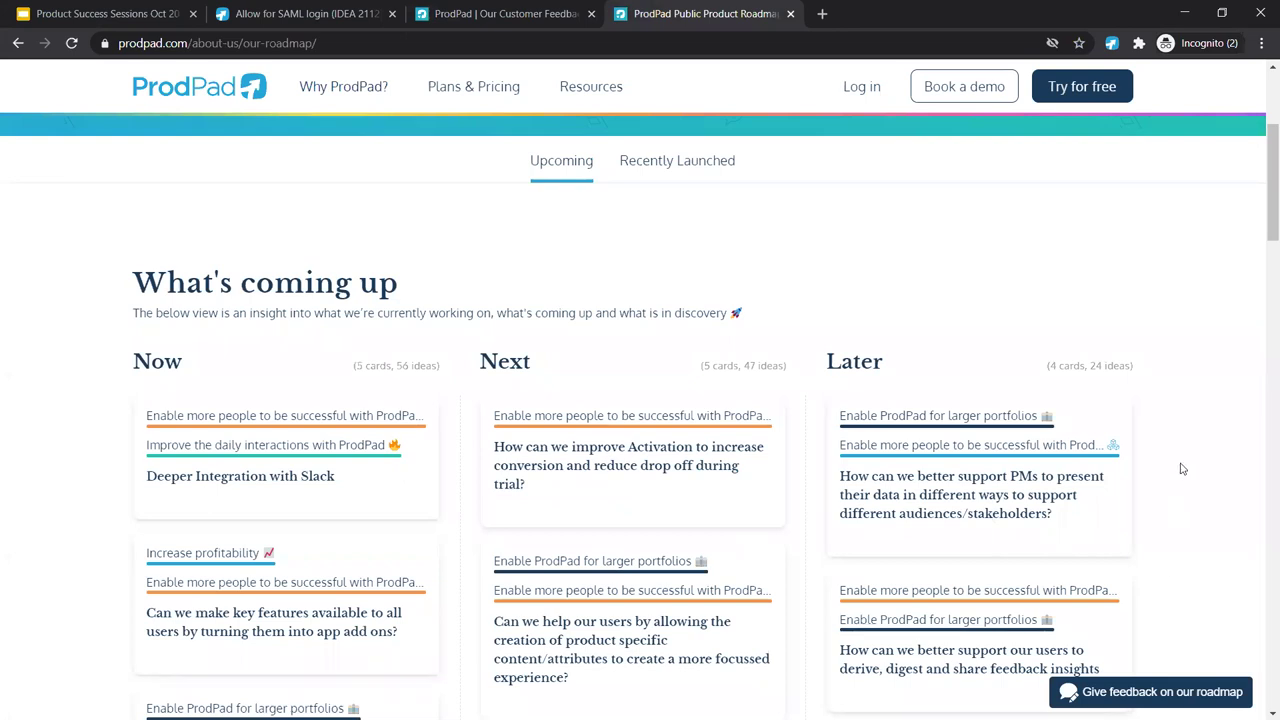
scroll(1183, 460, down, 2)
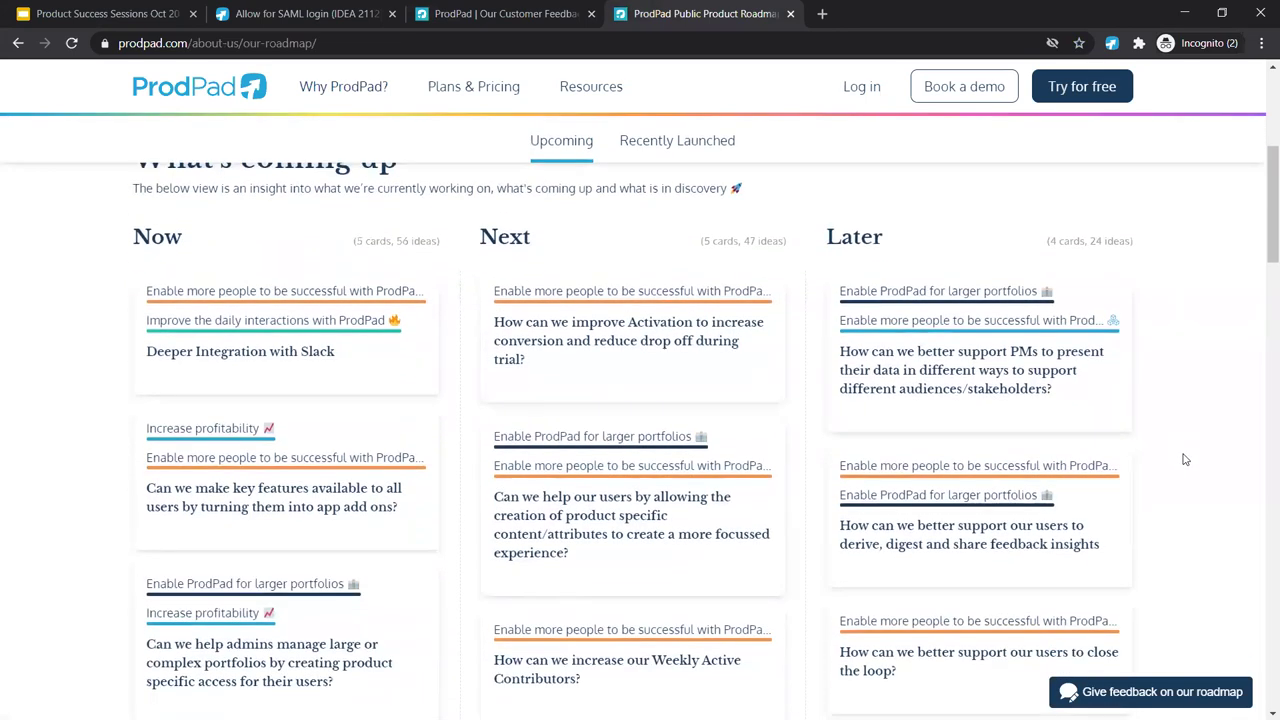
scroll(1174, 400, down, 1)
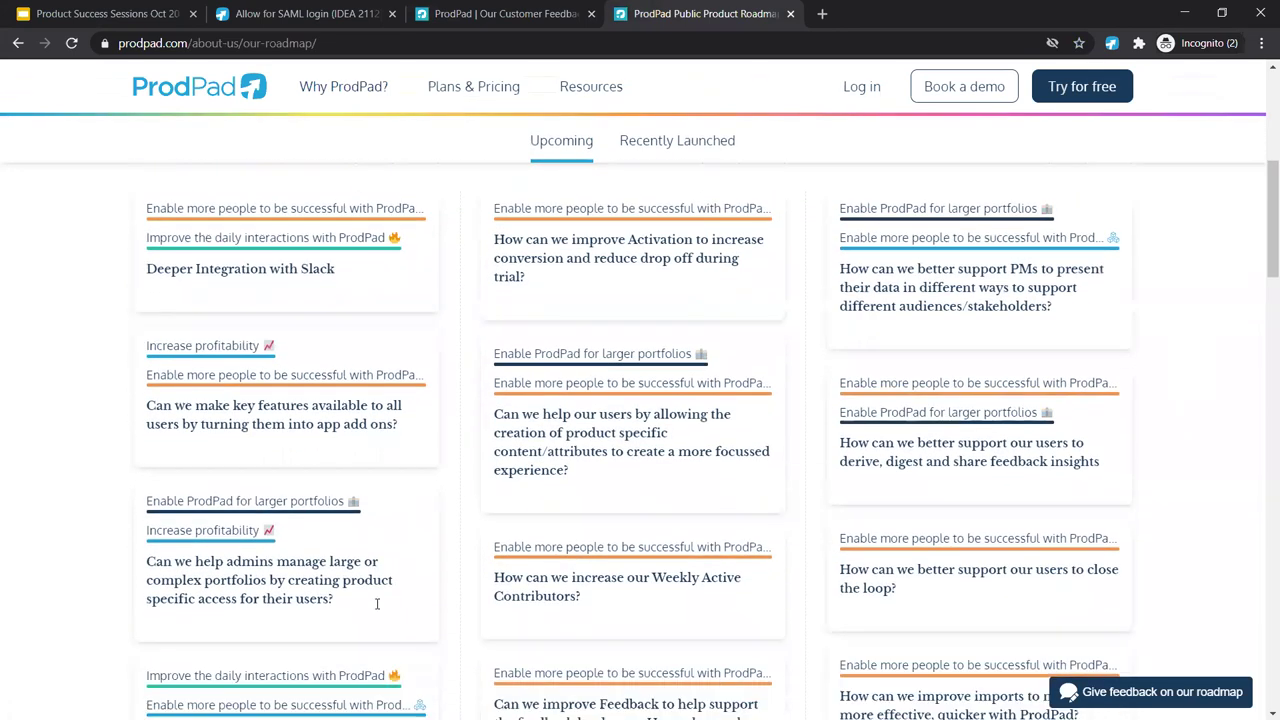
scroll(1194, 428, down, 1)
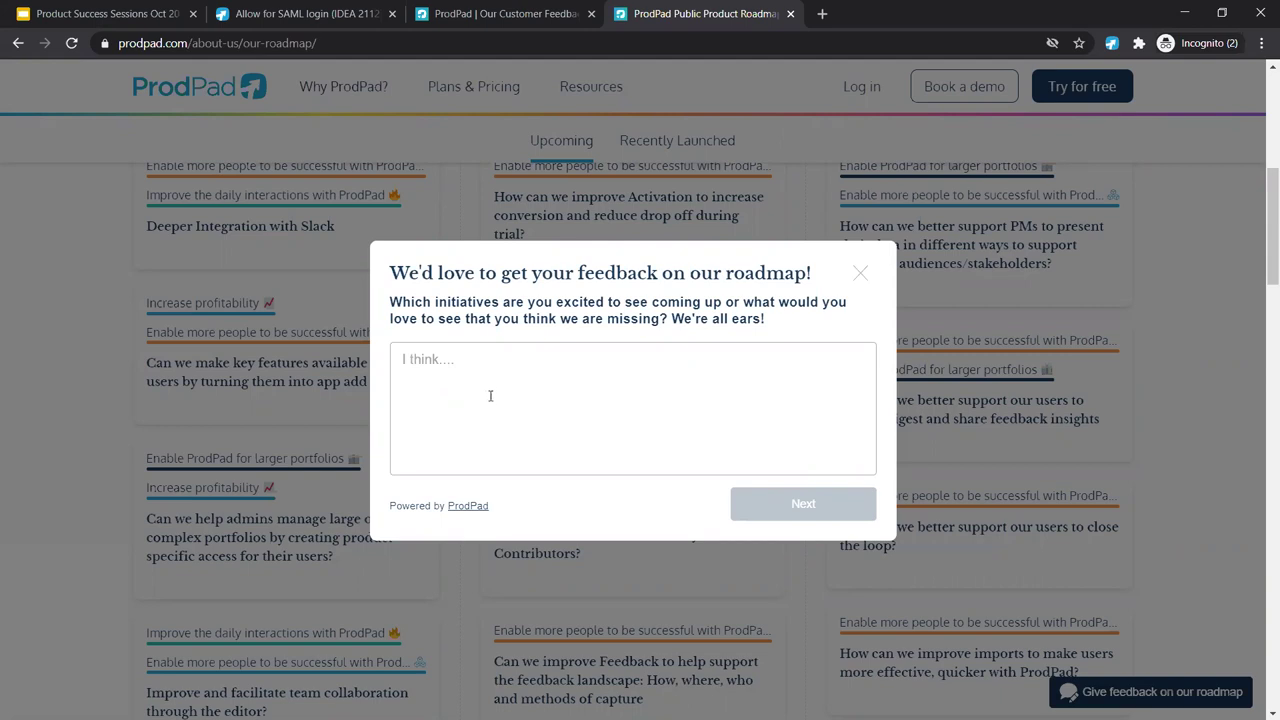
Enter "test" as roadmap feedback, continue to the contact details, and close the form without submitting.
click(517, 360)
text(test)
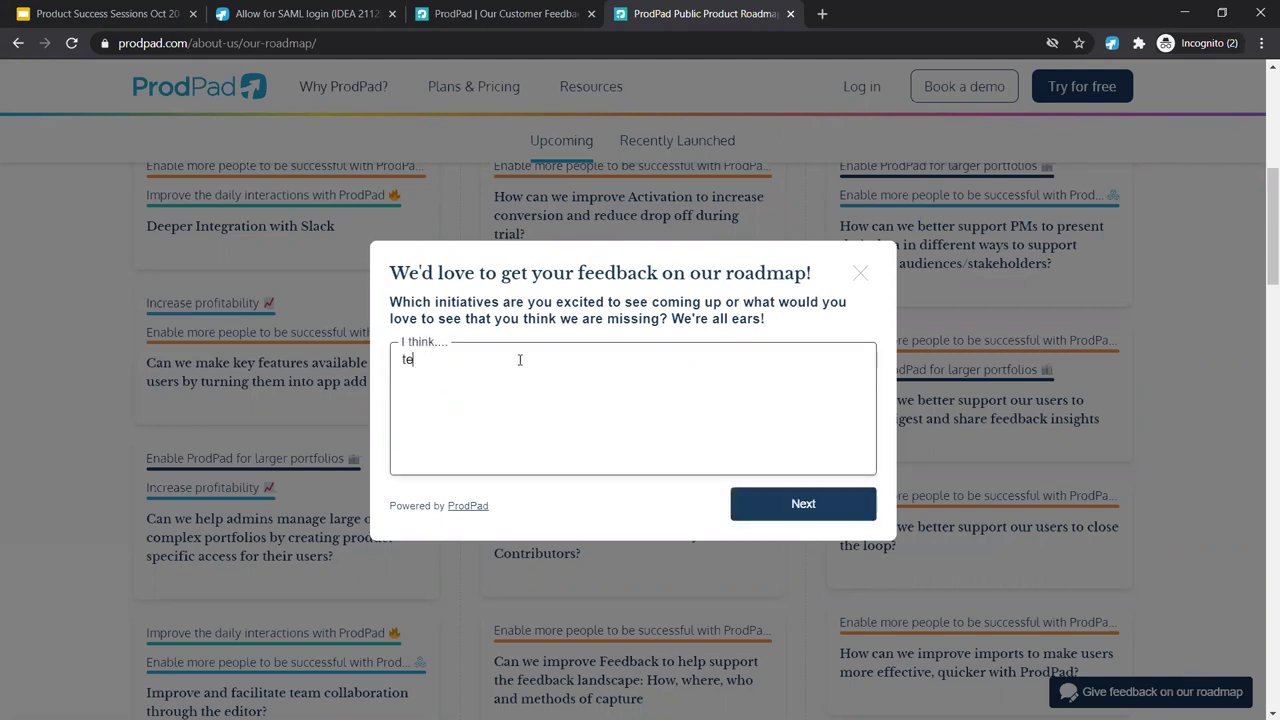
click(765, 525)
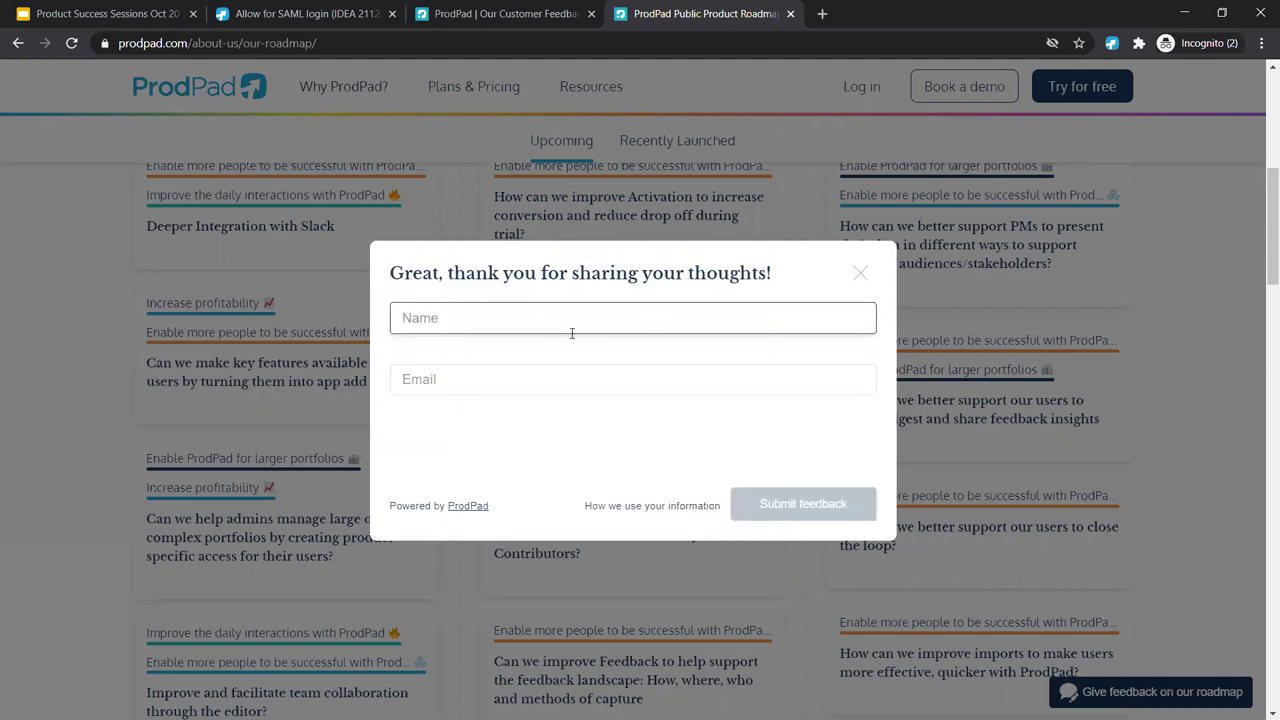
click(858, 276)
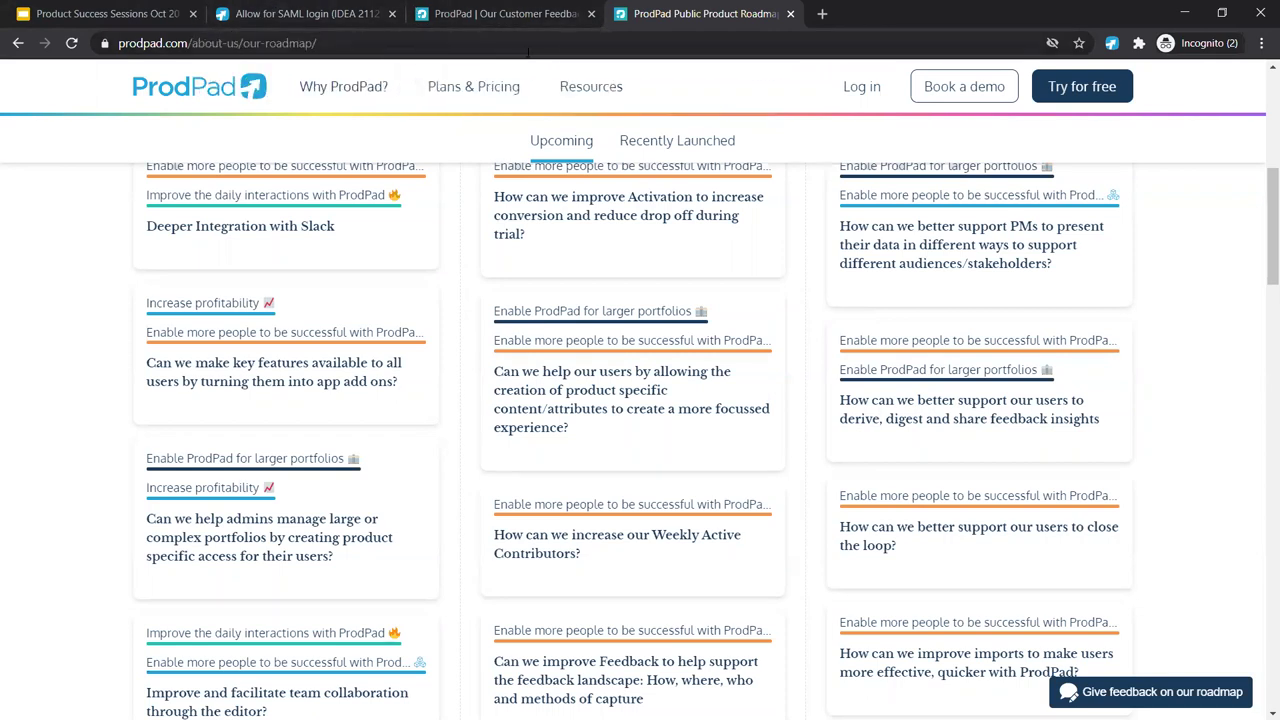
Open the "He wants google maps" entry from the customer feedback backlog in the ProdPad app.
mouse_move(510, 86)
click(338, 16)
click(350, 88)
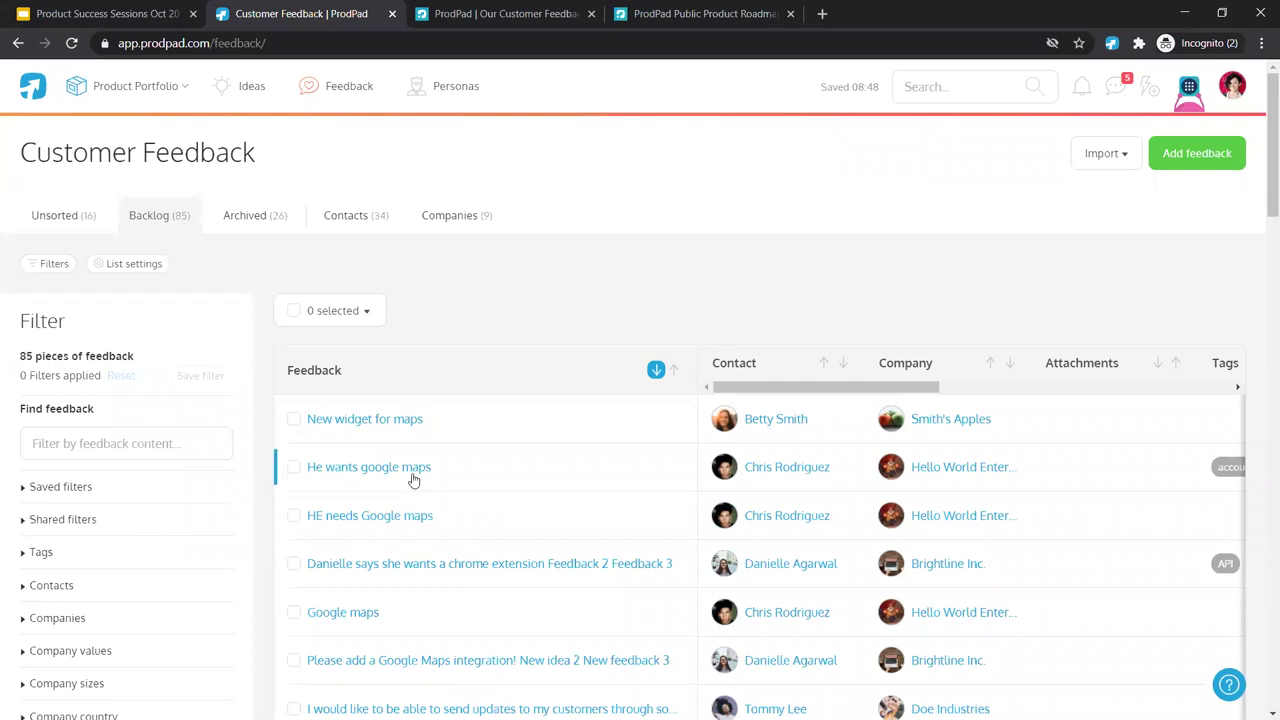
click(378, 476)
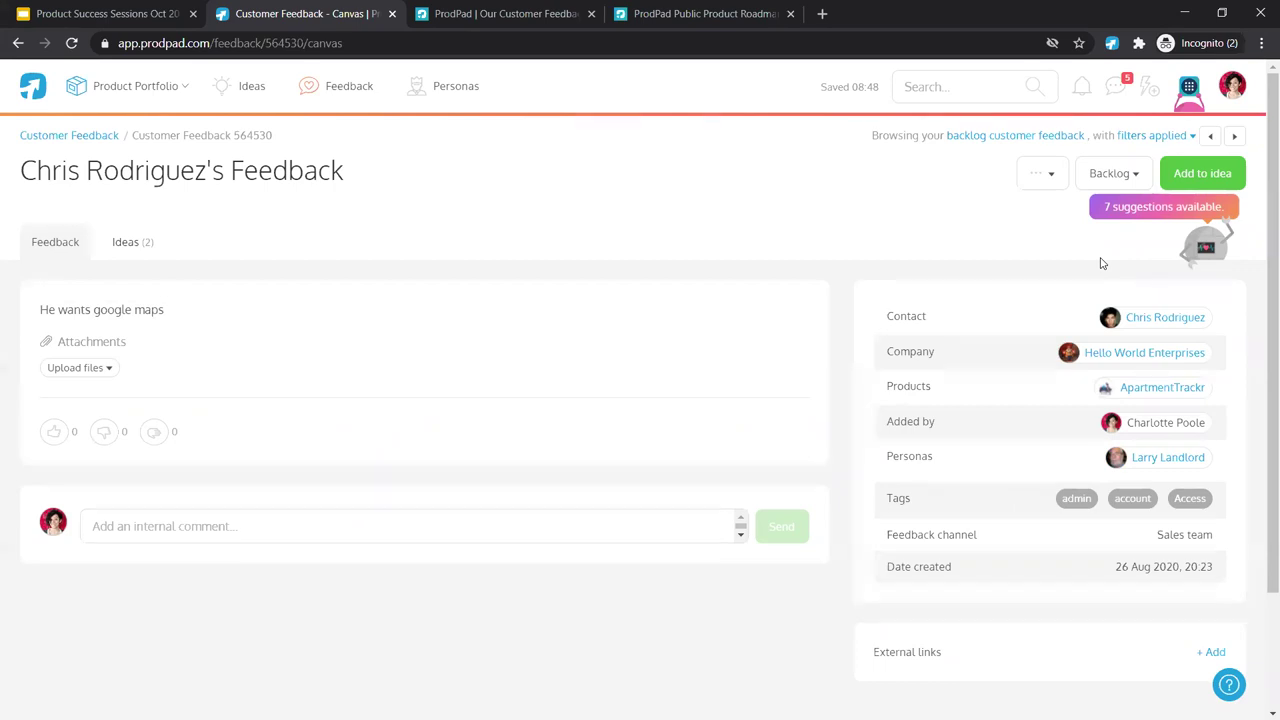
Review the suggested related ideas for this feedback, and close the suggestions.
click(1207, 248)
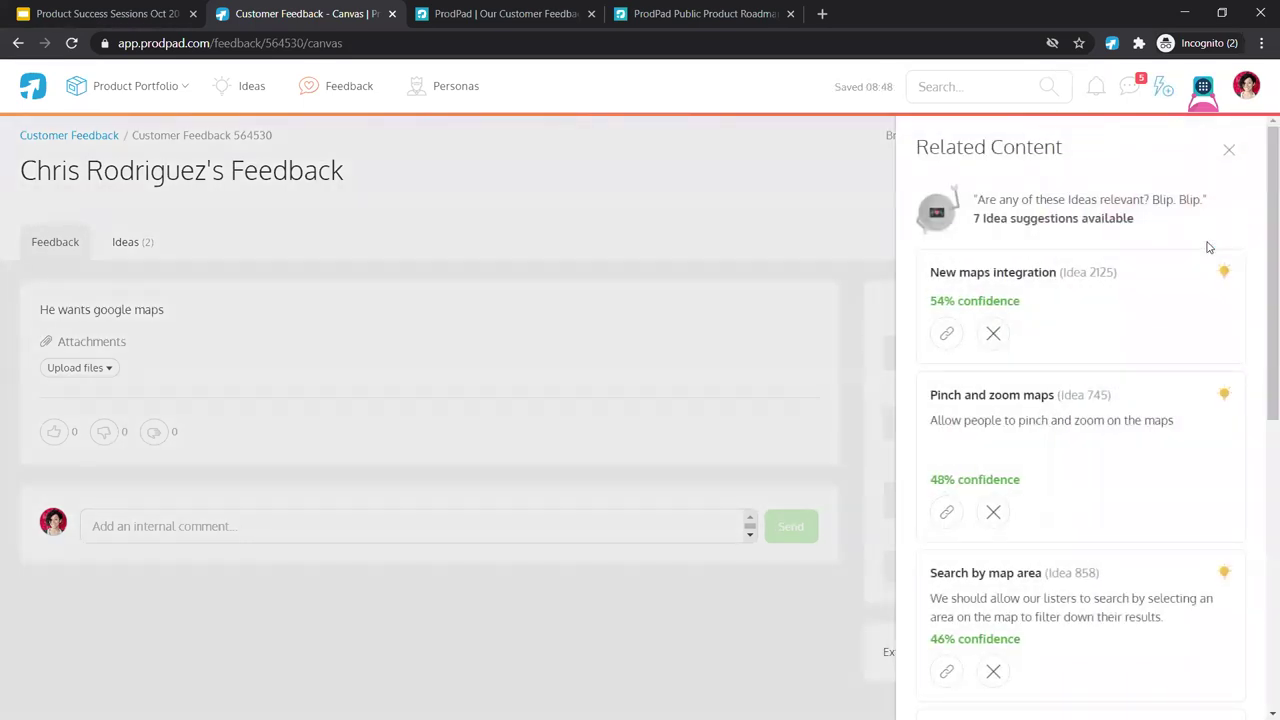
scroll(1206, 252, down, 3)
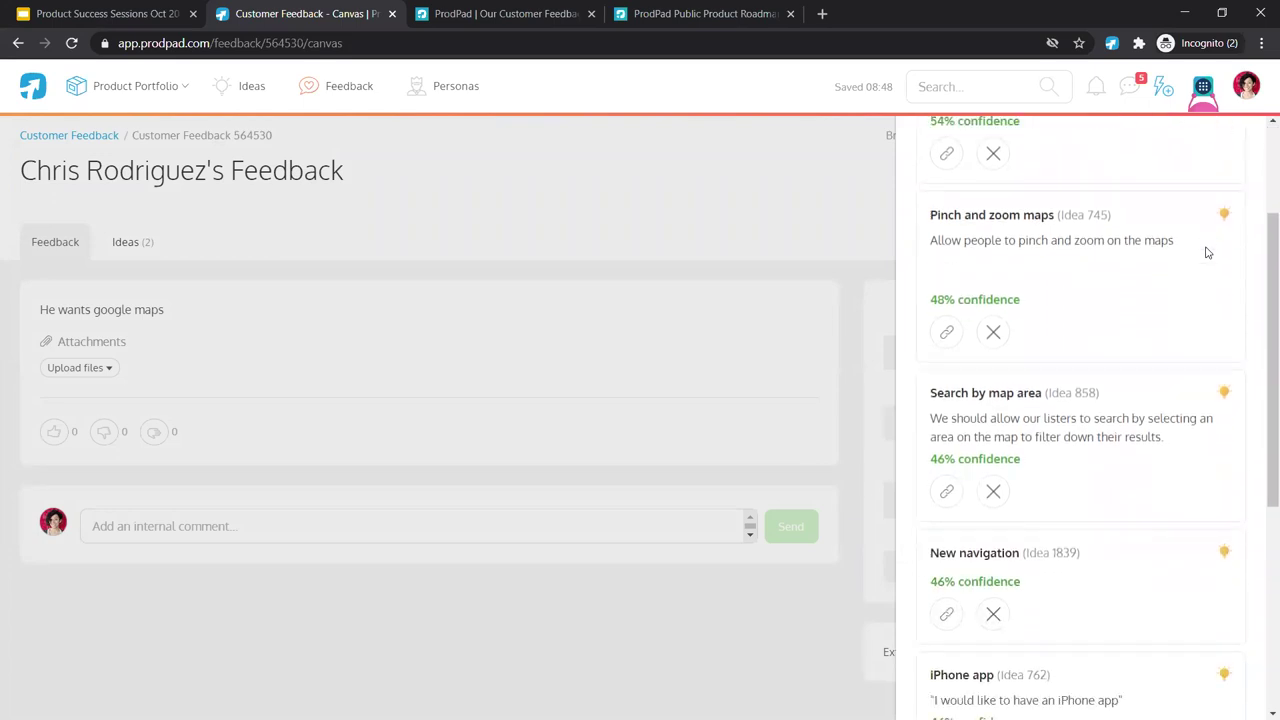
scroll(1206, 252, up, 2)
scroll(1206, 252, up, 2)
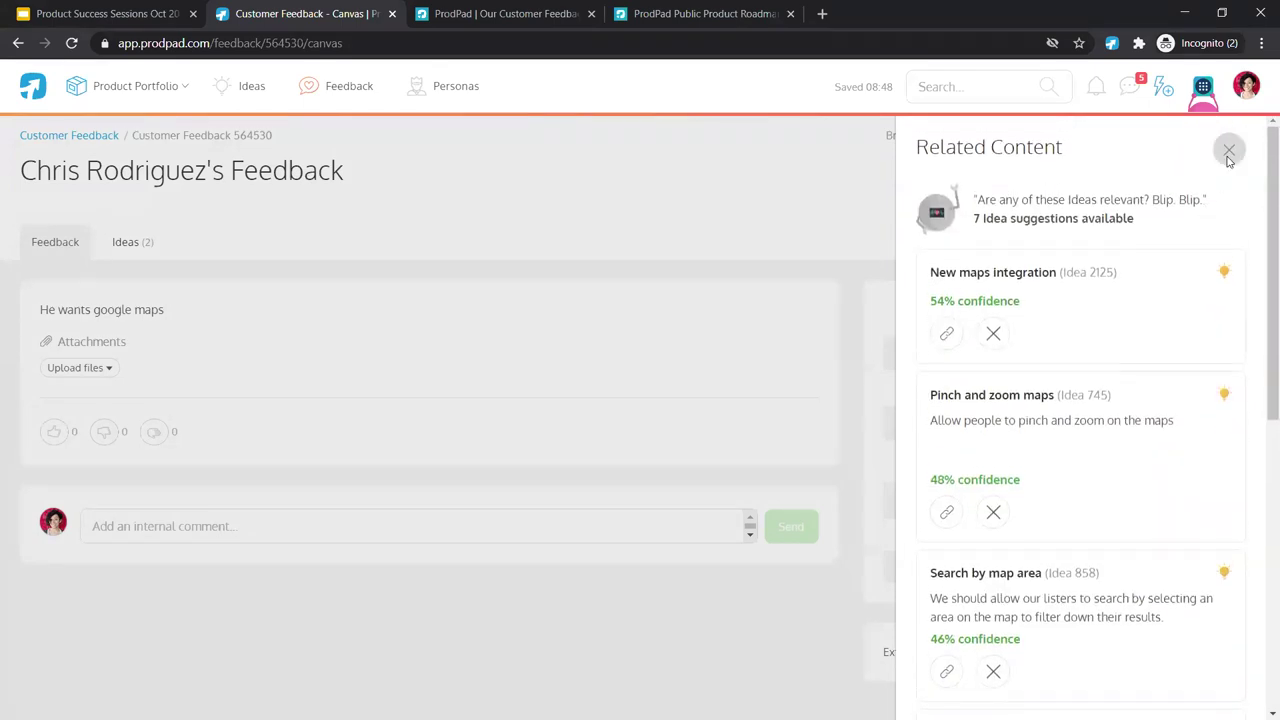
click(1228, 152)
Search for "google" among the ideas that can be linked to the feedback, and leave without adding one.
click(1205, 175)
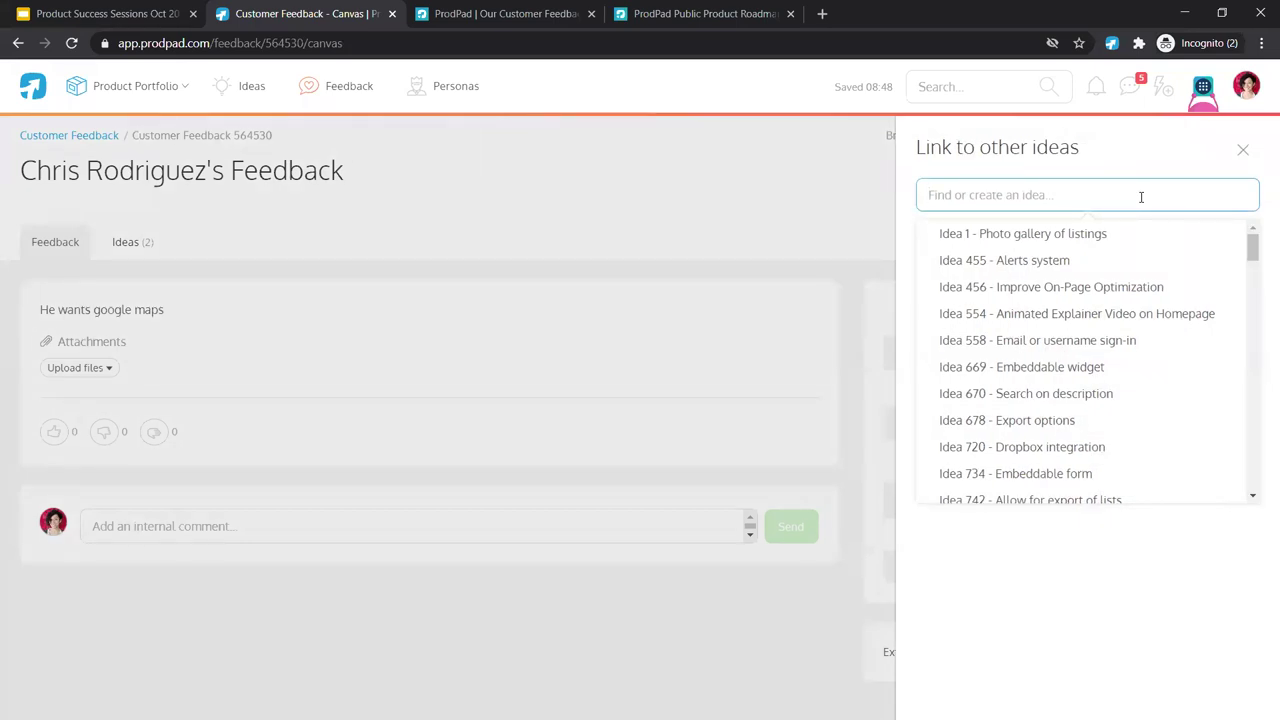
text(google)
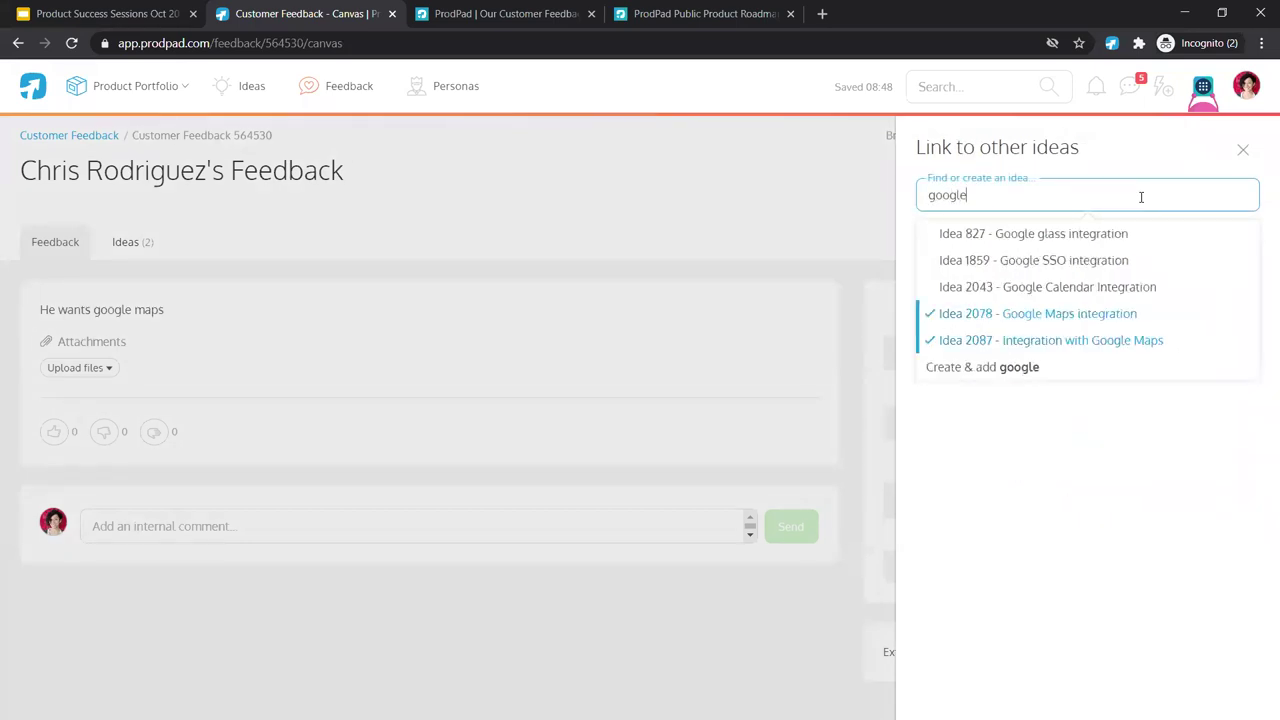
click(1245, 155)
Open the "Google Maps integration" idea linked to the feedback and view all customer feedback attached to it.
click(125, 242)
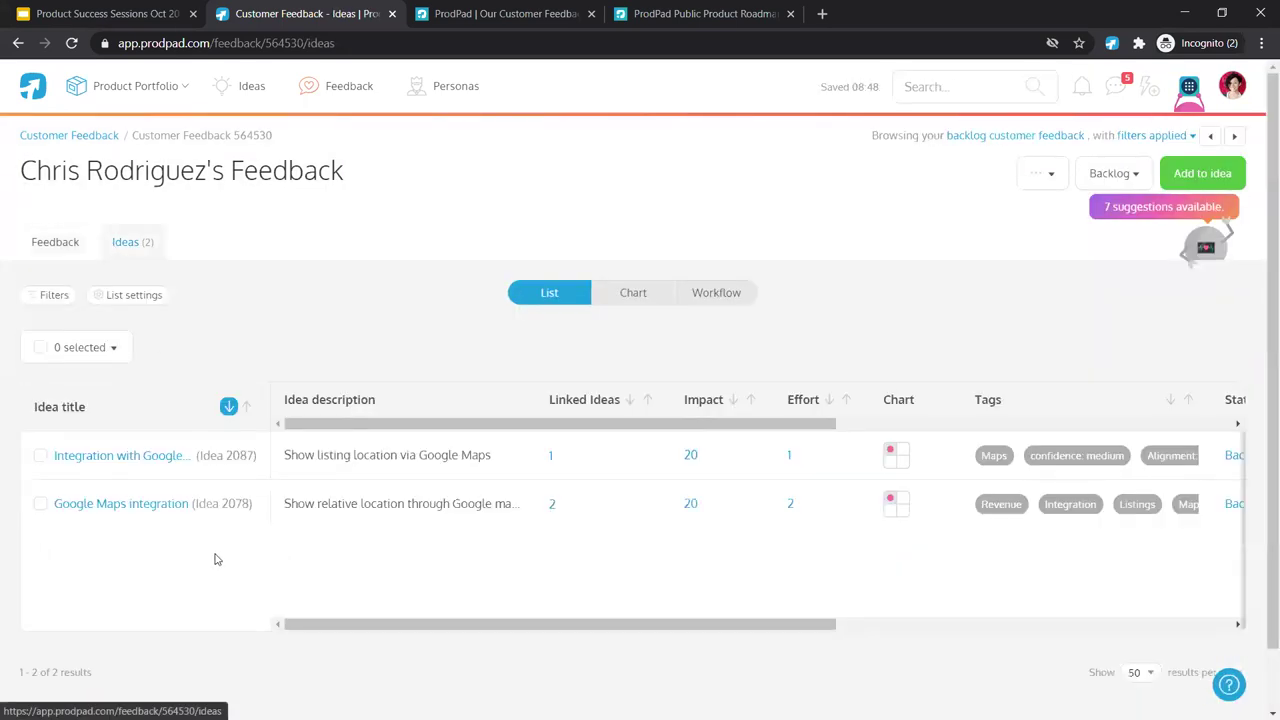
click(150, 507)
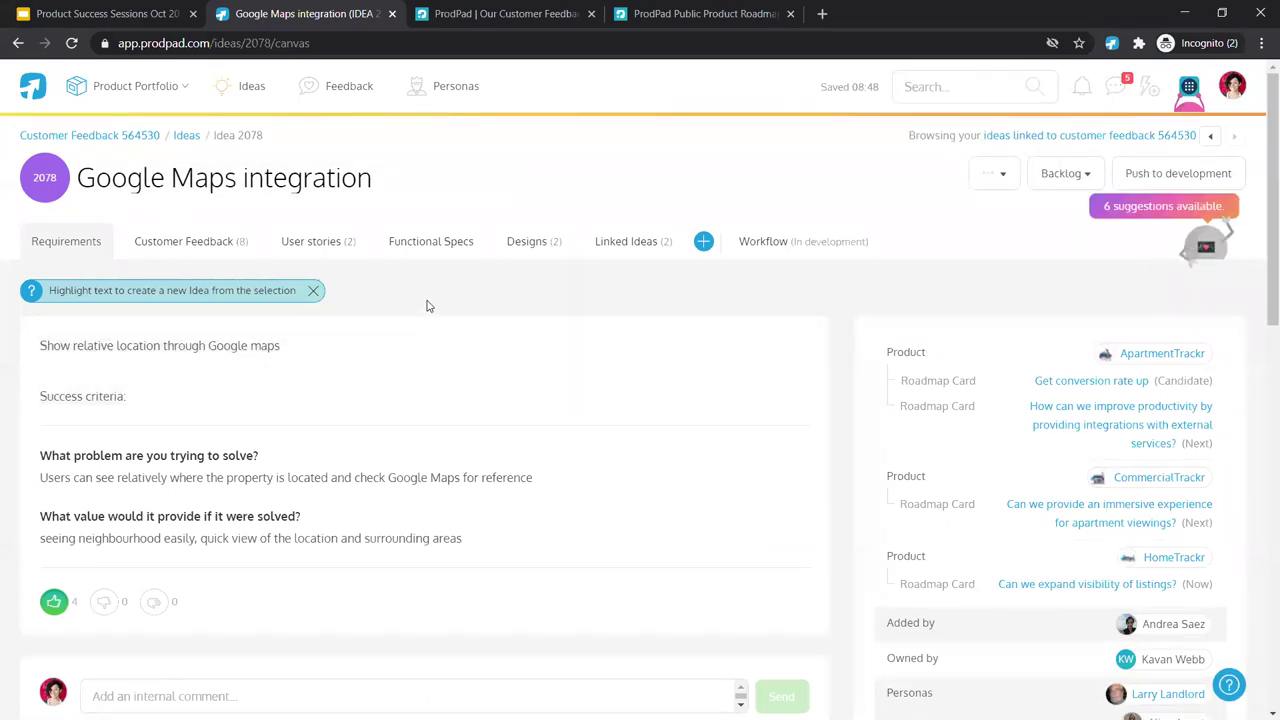
click(150, 256)
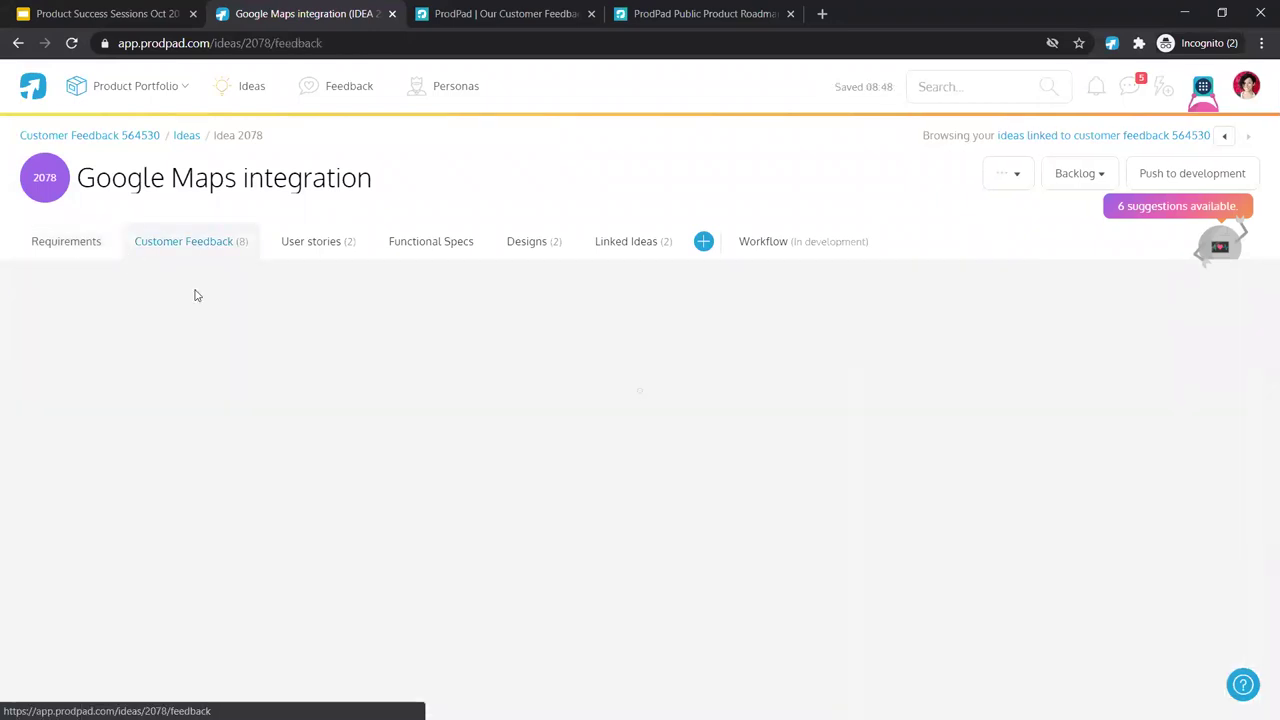
scroll(251, 314, down, 3)
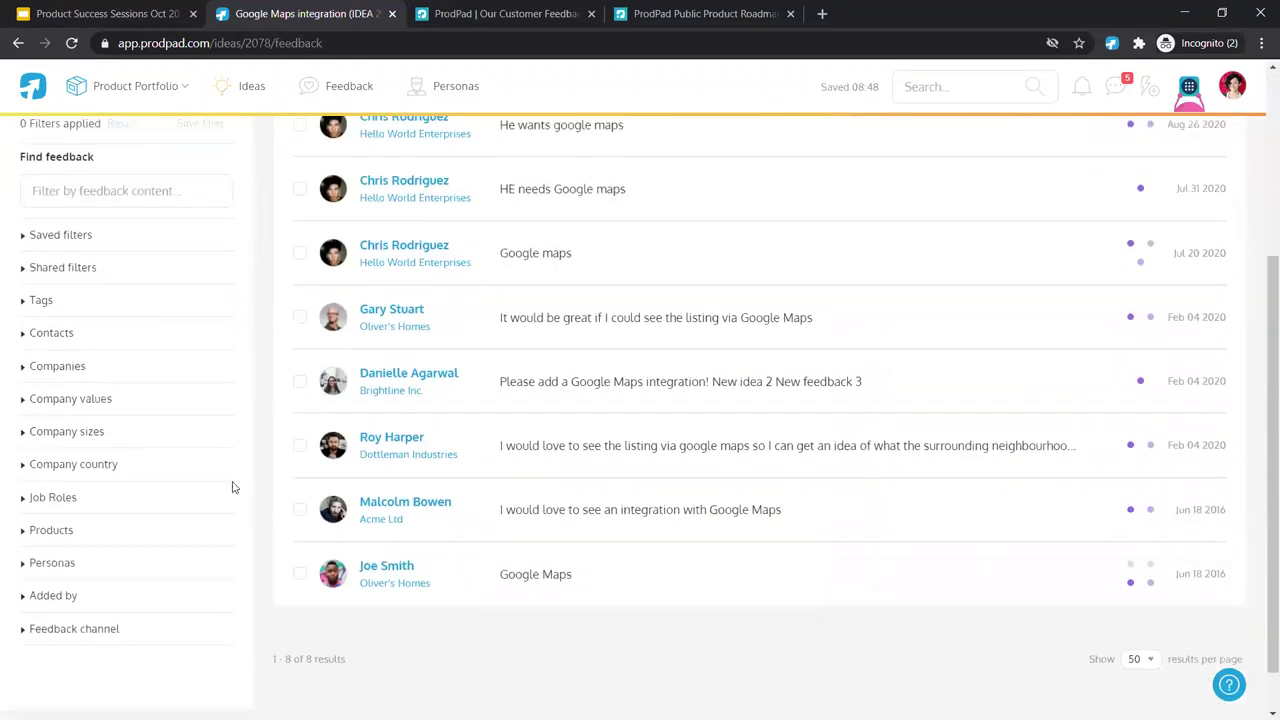
Check the company values and personas filters for the idea's feedback, and switch to the Google Slides presentation.
click(88, 404)
click(88, 404)
click(52, 563)
click(74, 572)
scroll(264, 546, up, 3)
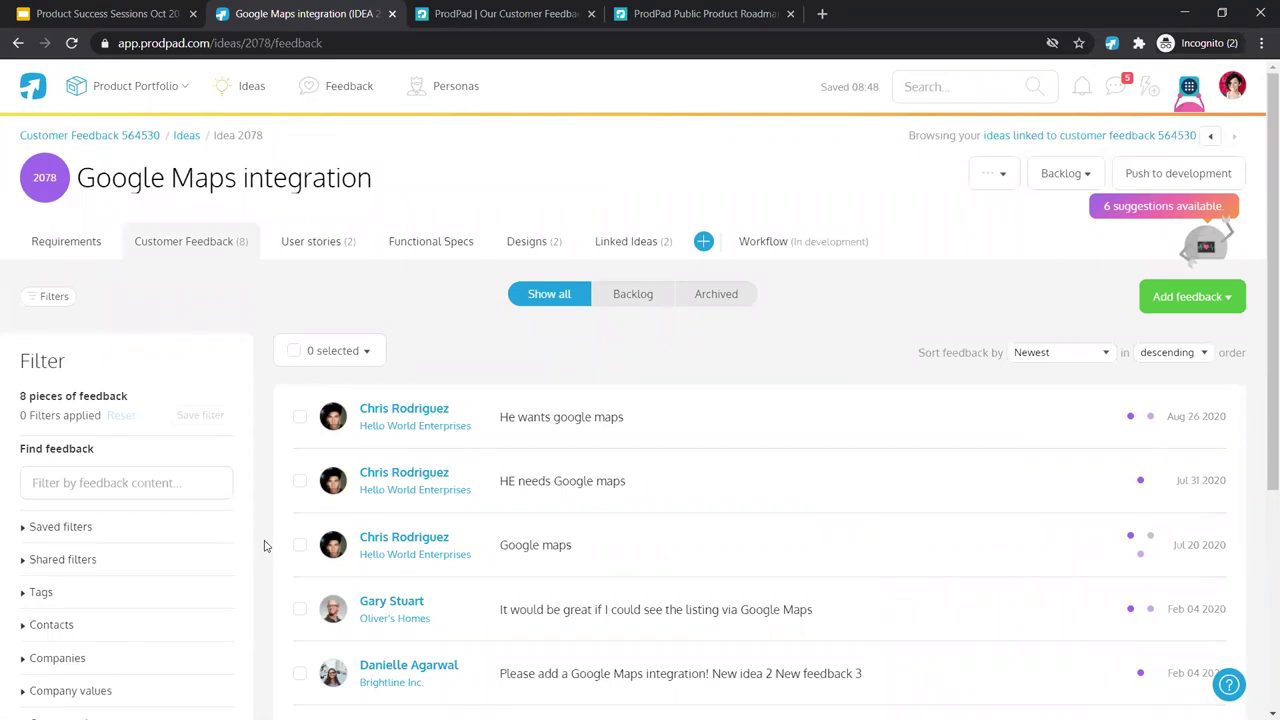
click(120, 13)
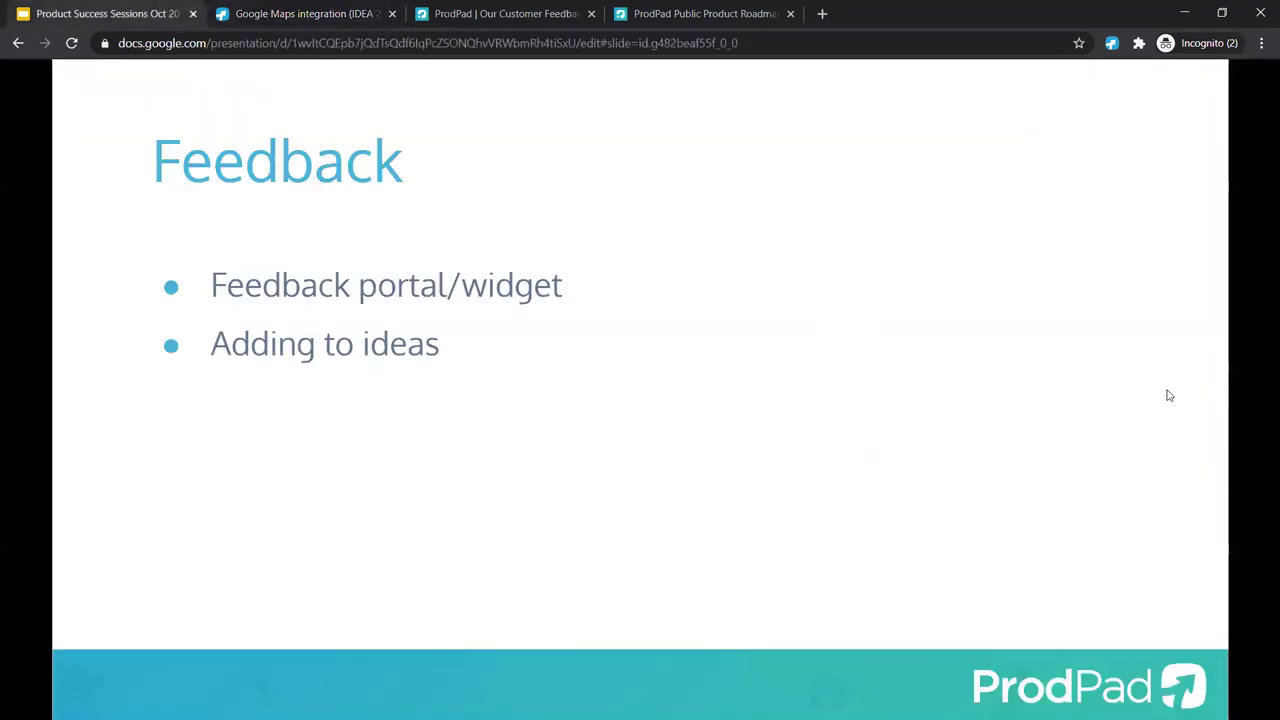
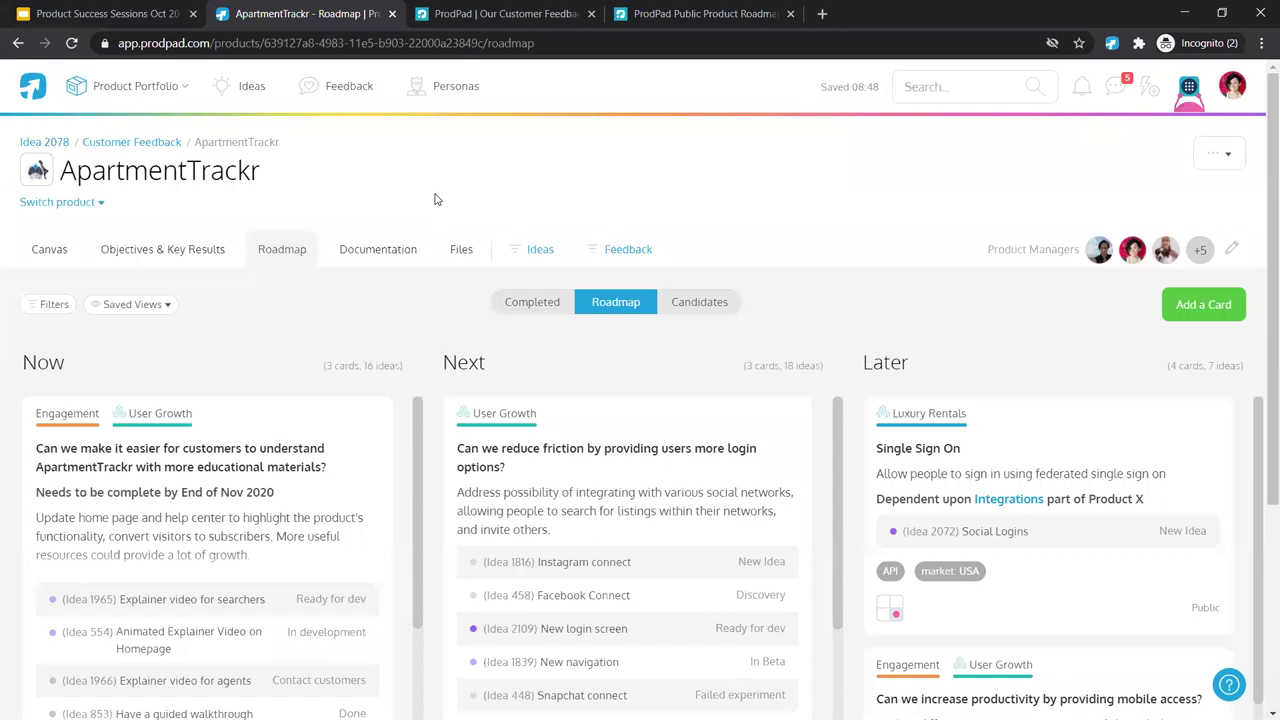
Look over the ApartmentTrackr roadmap, and open the feedback form for the tag management idea on the customer portal.
scroll(436, 200, down, 2)
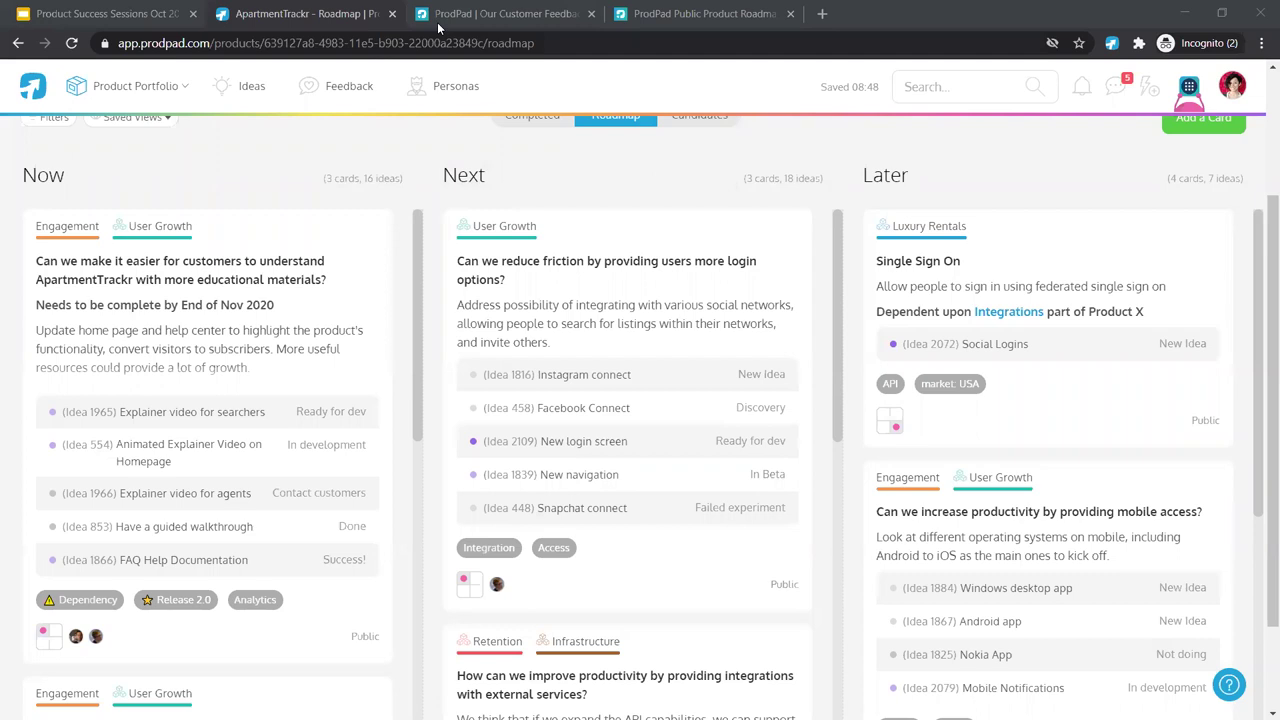
click(468, 13)
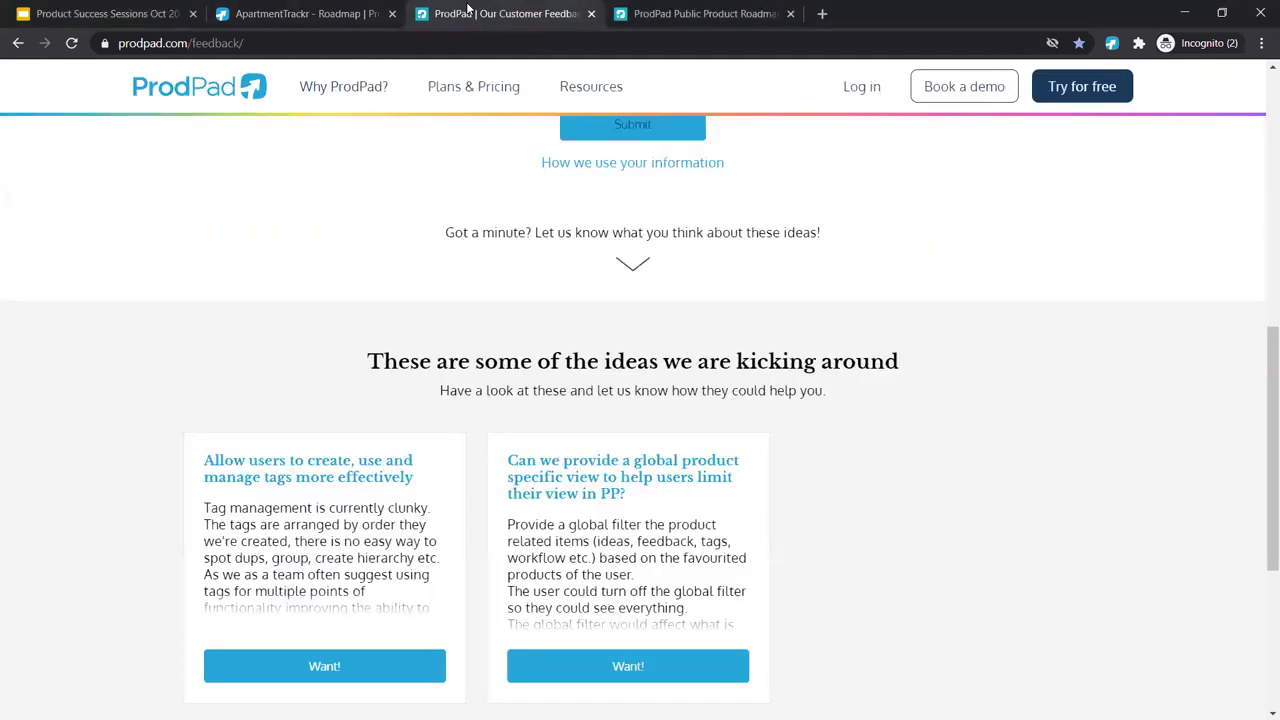
click(375, 668)
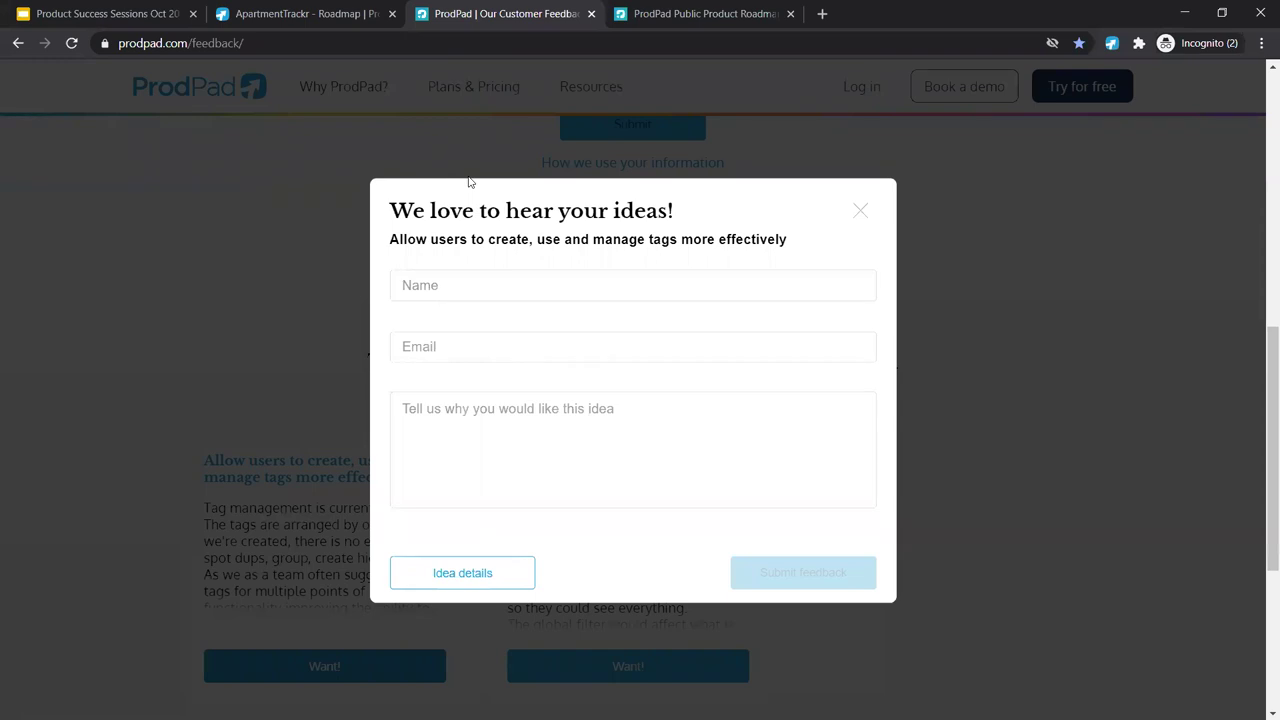
Open the "Explainer video for searchers" idea from the ApartmentTrackr roadmap and like it.
click(252, 13)
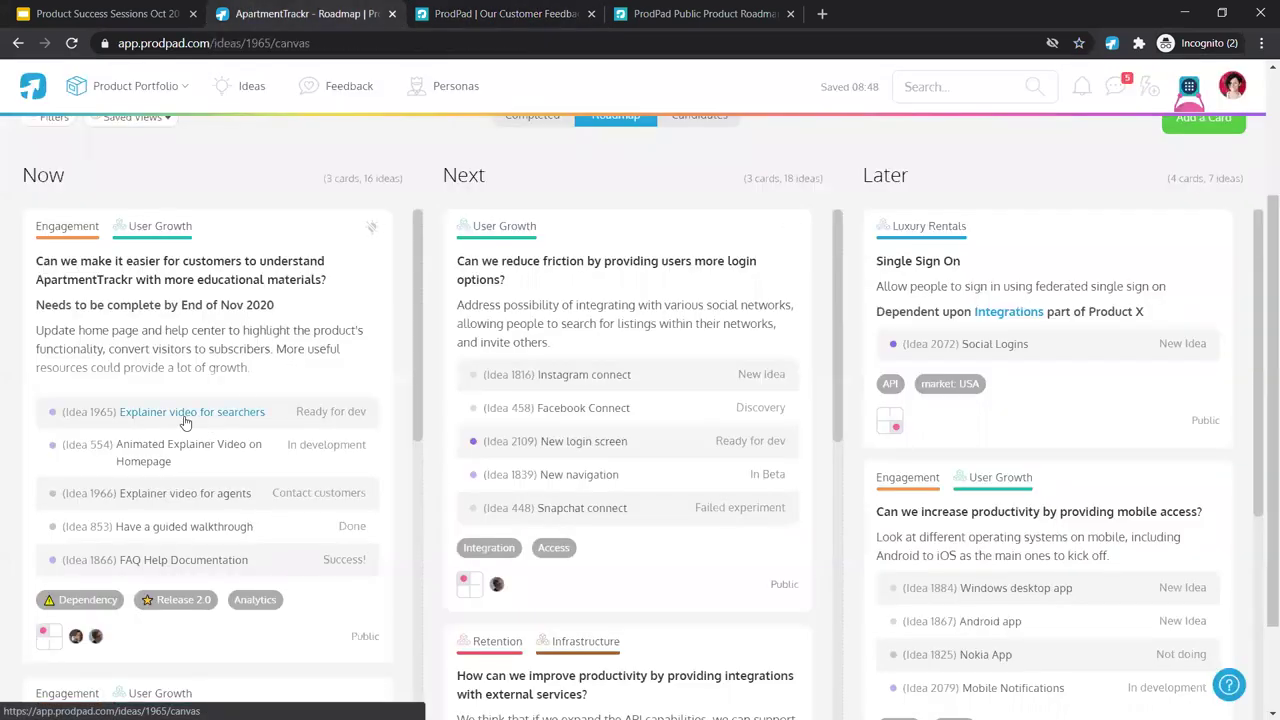
click(185, 414)
scroll(180, 470, down, 2)
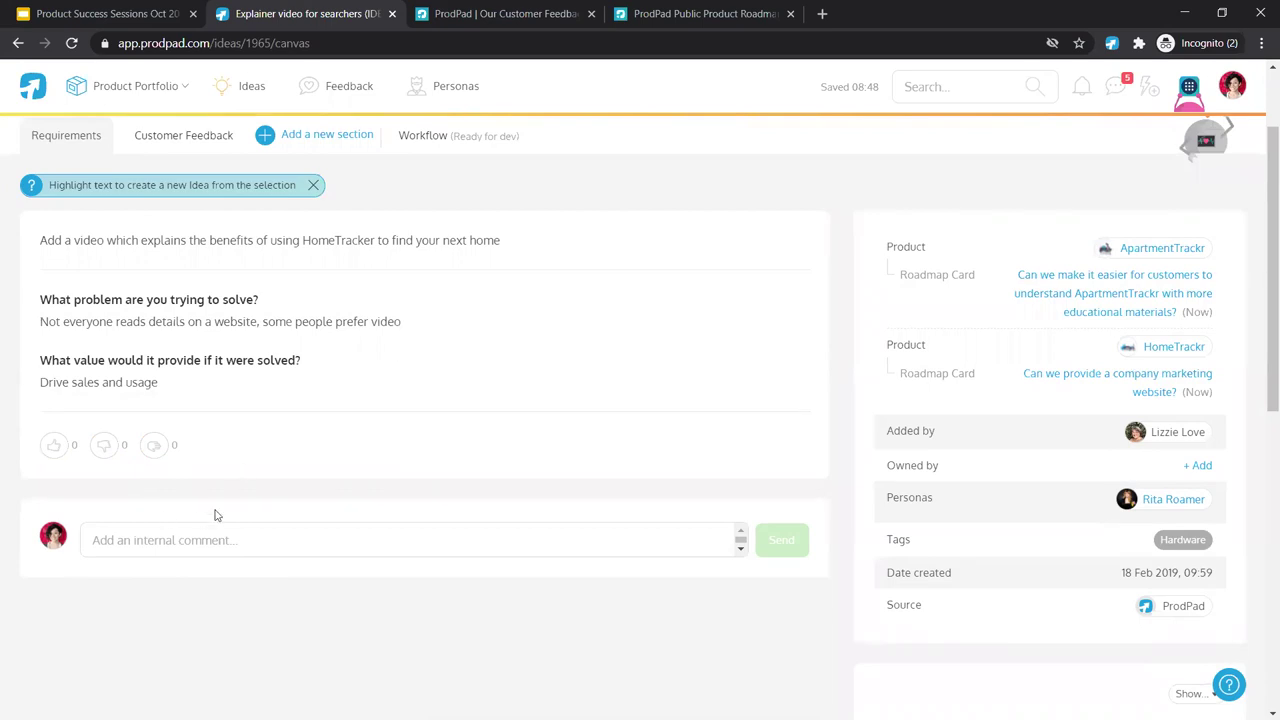
click(54, 445)
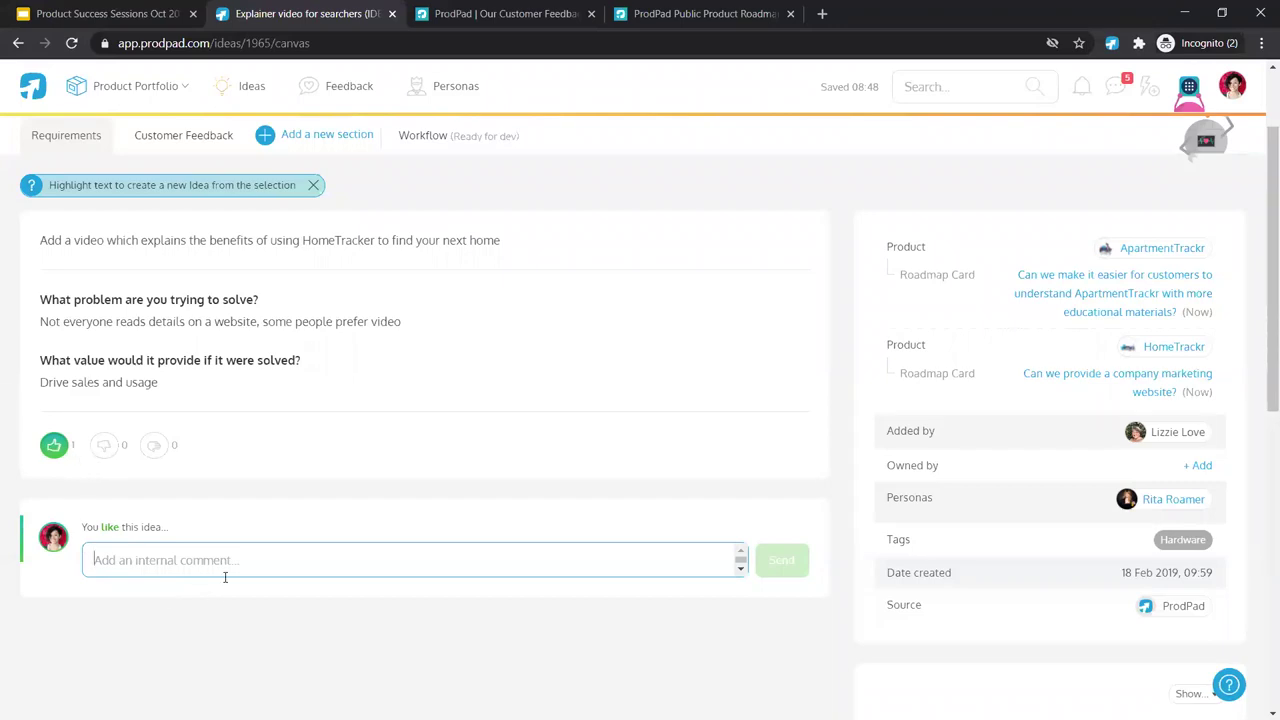
Switch to the customer feedback portal and reopen the feedback form for the tag management idea.
click(259, 565)
click(442, 13)
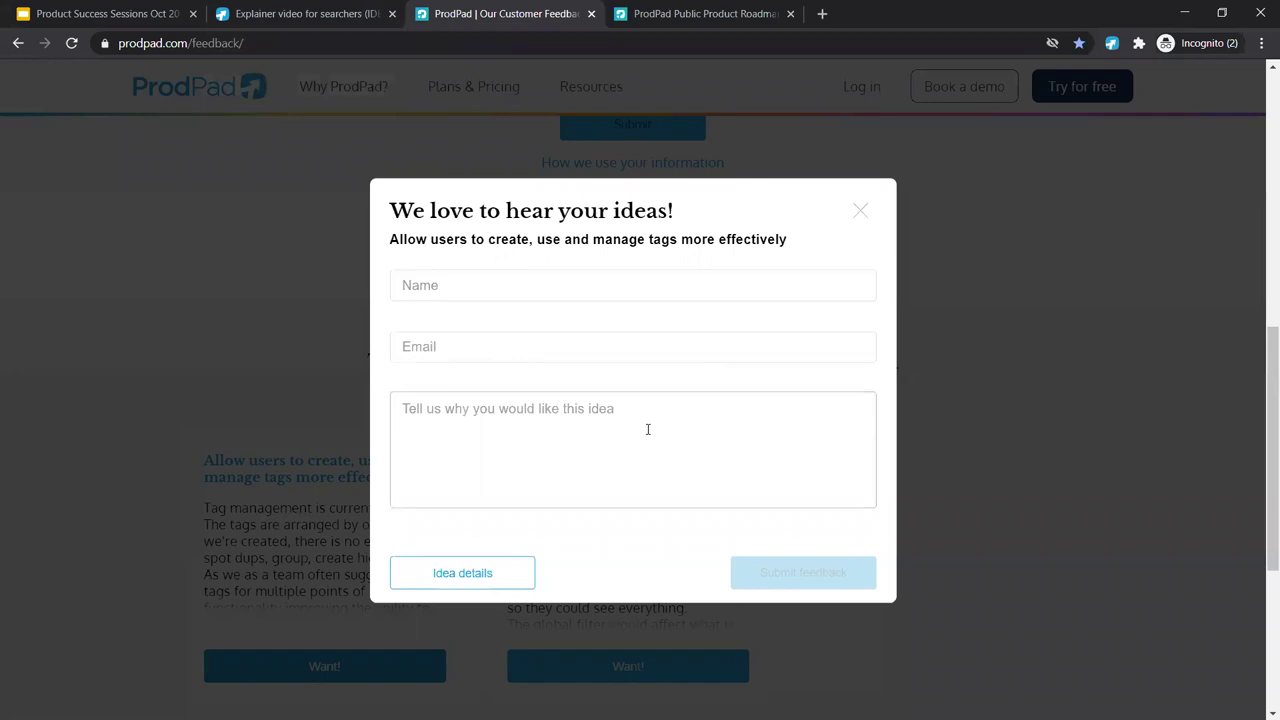
click(860, 213)
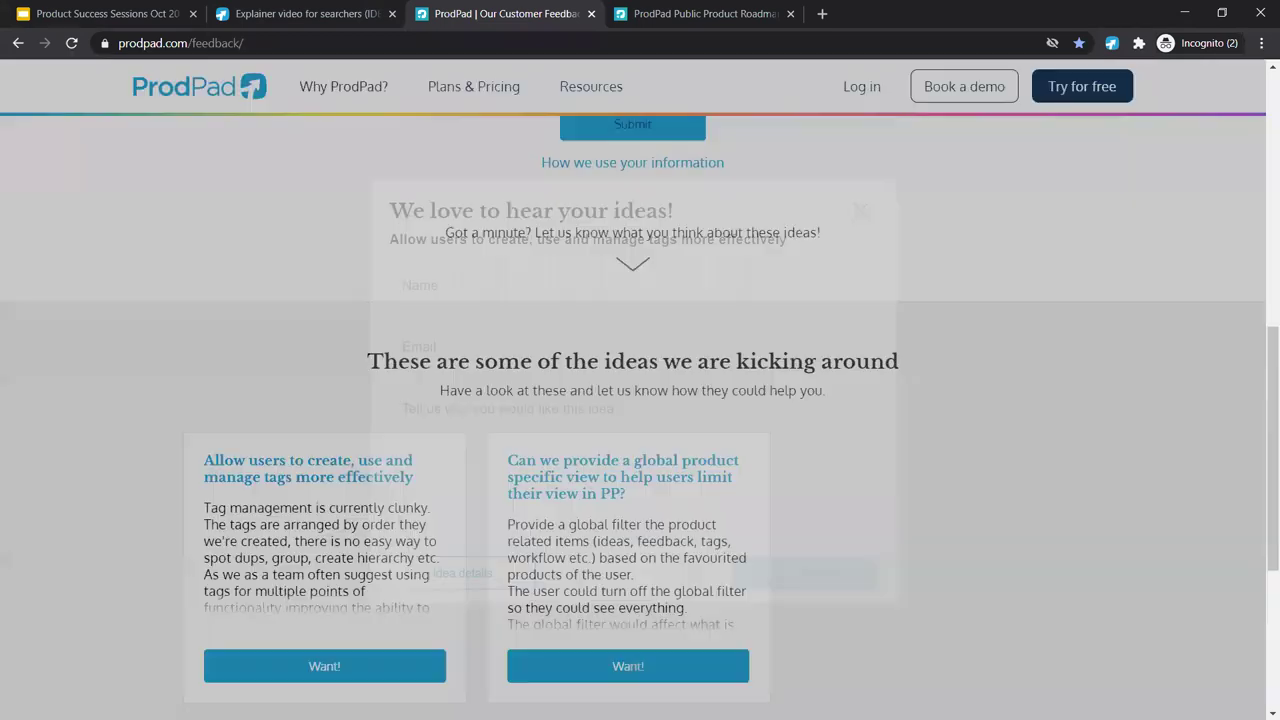
click(326, 672)
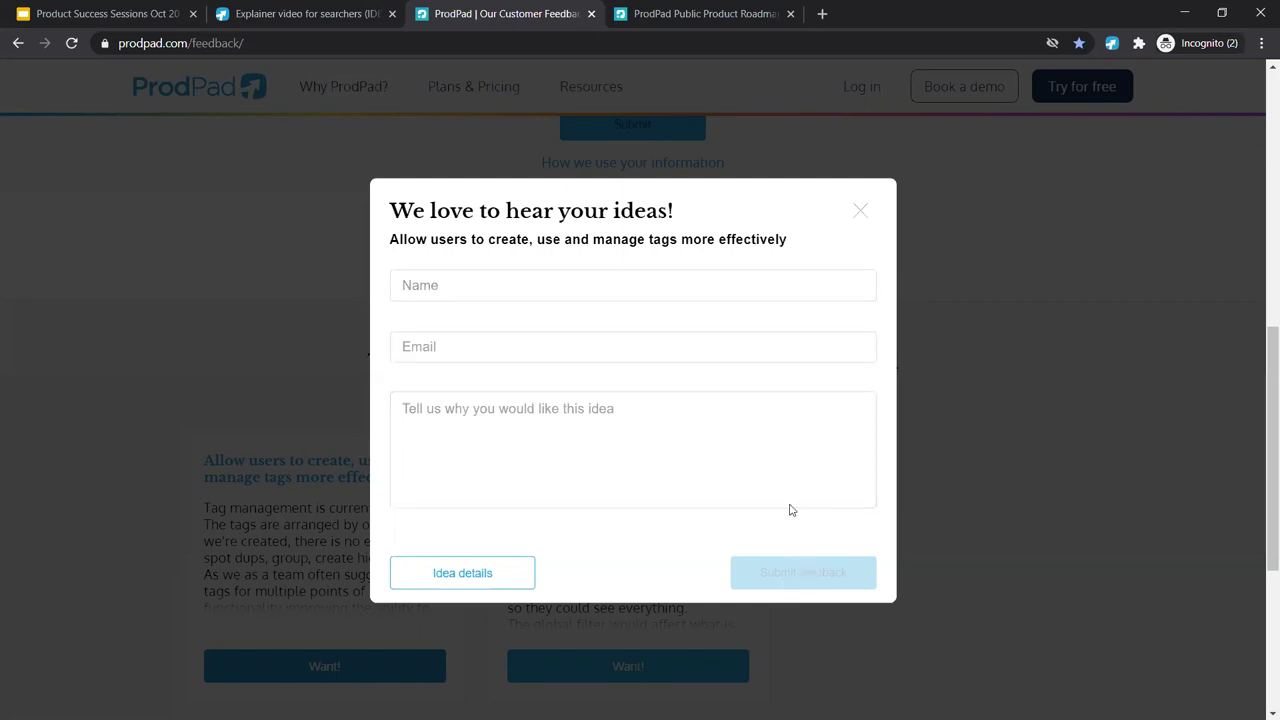
Return to the ProdPad app and open the "**CHROME EXTENSION**" entry from the unsorted customer feedback.
click(240, 14)
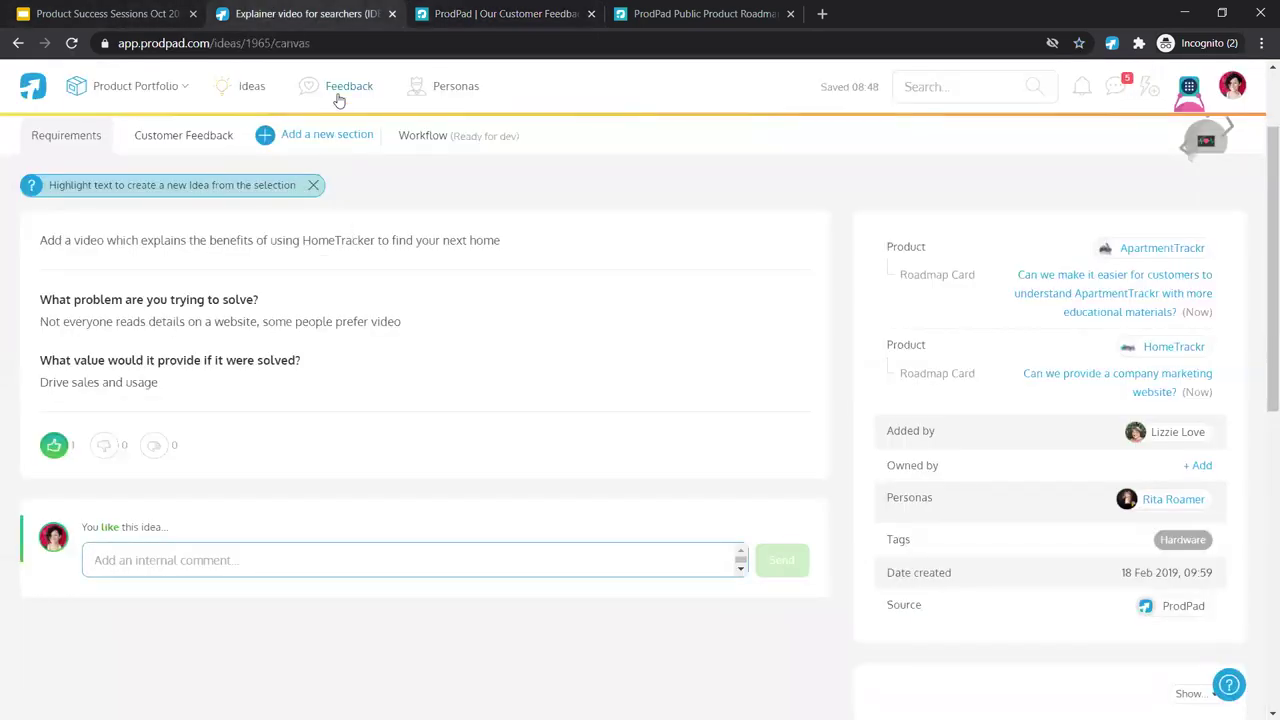
click(339, 88)
click(68, 216)
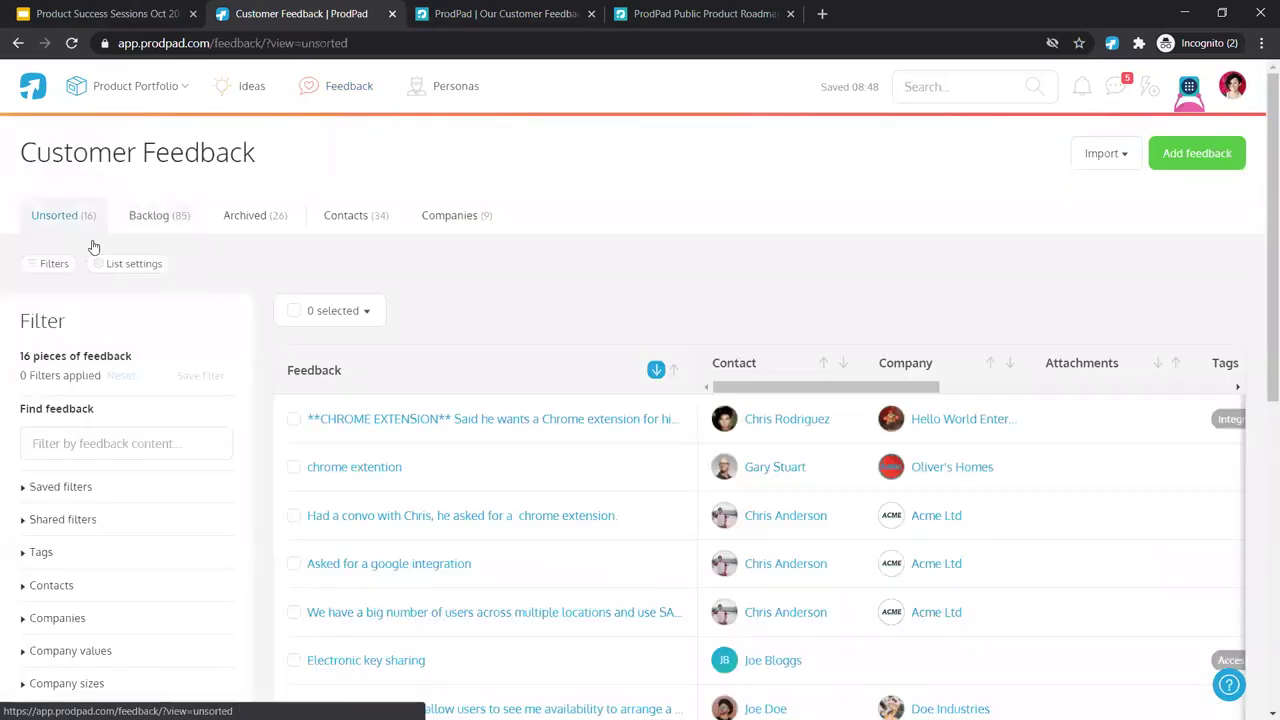
click(494, 421)
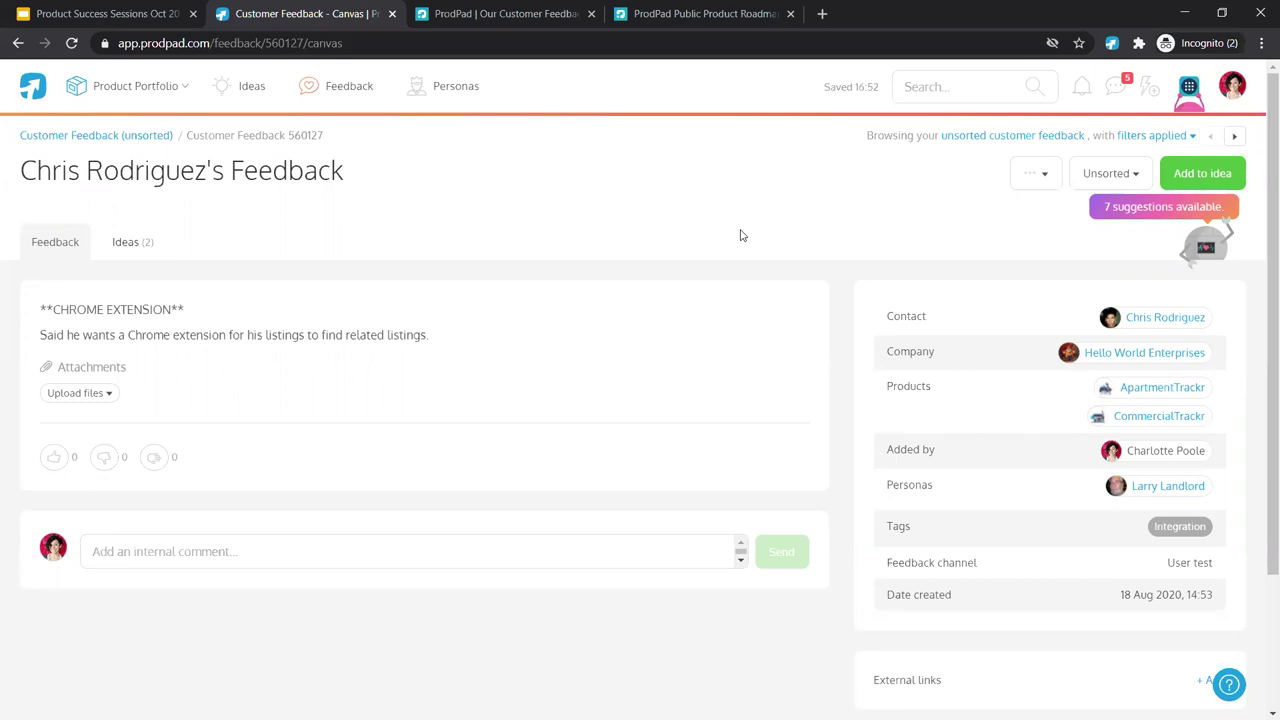
Open the "New widget for maps" entry from the feedback backlog and bring up its attributes for adding tags.
click(346, 92)
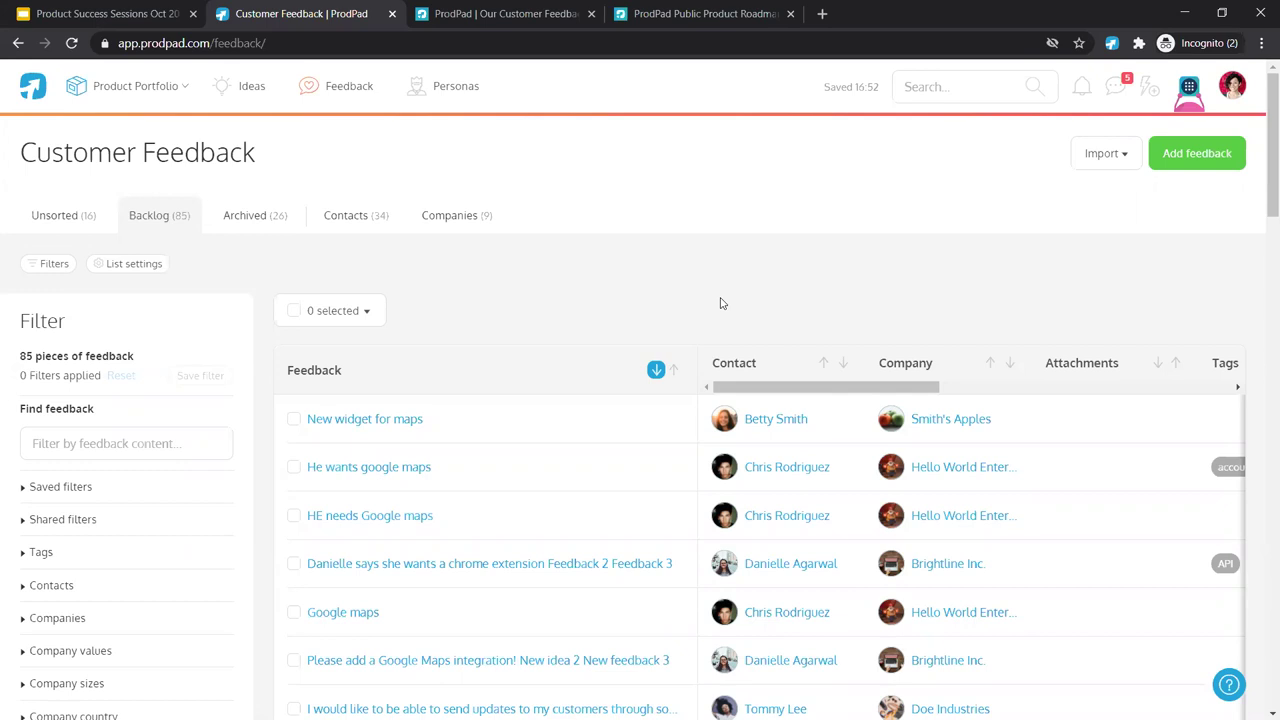
click(393, 422)
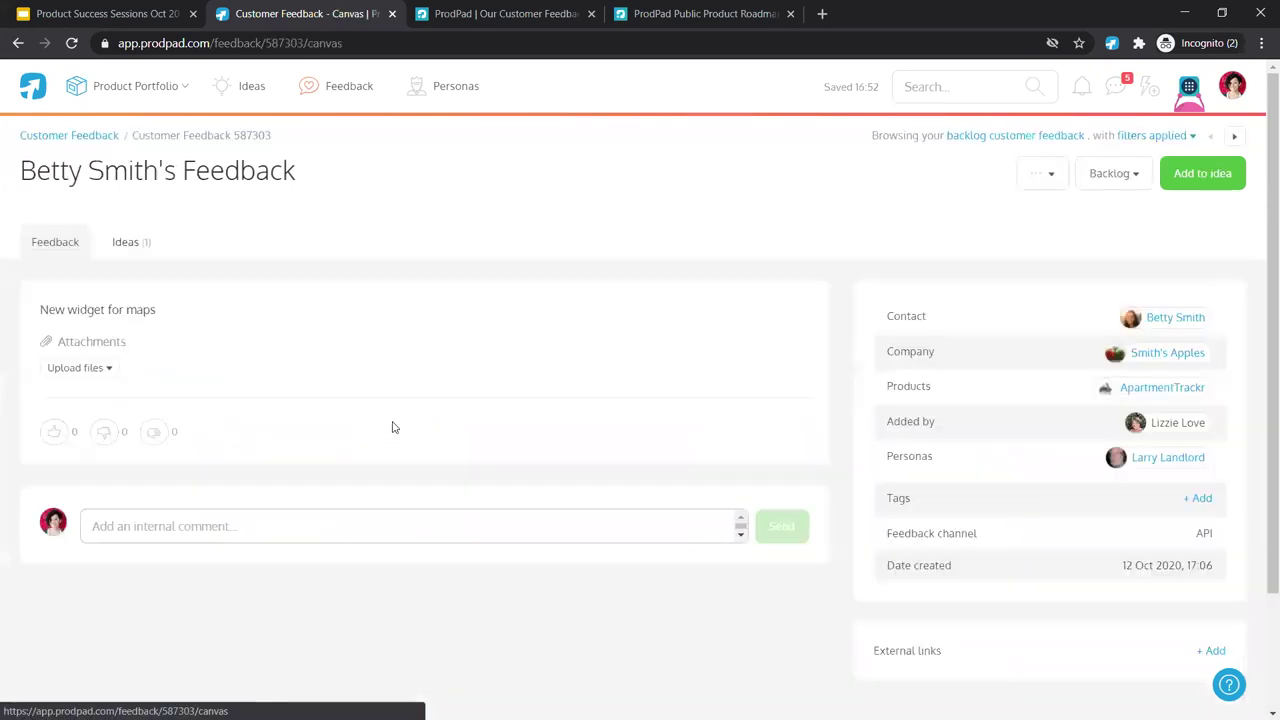
click(1196, 498)
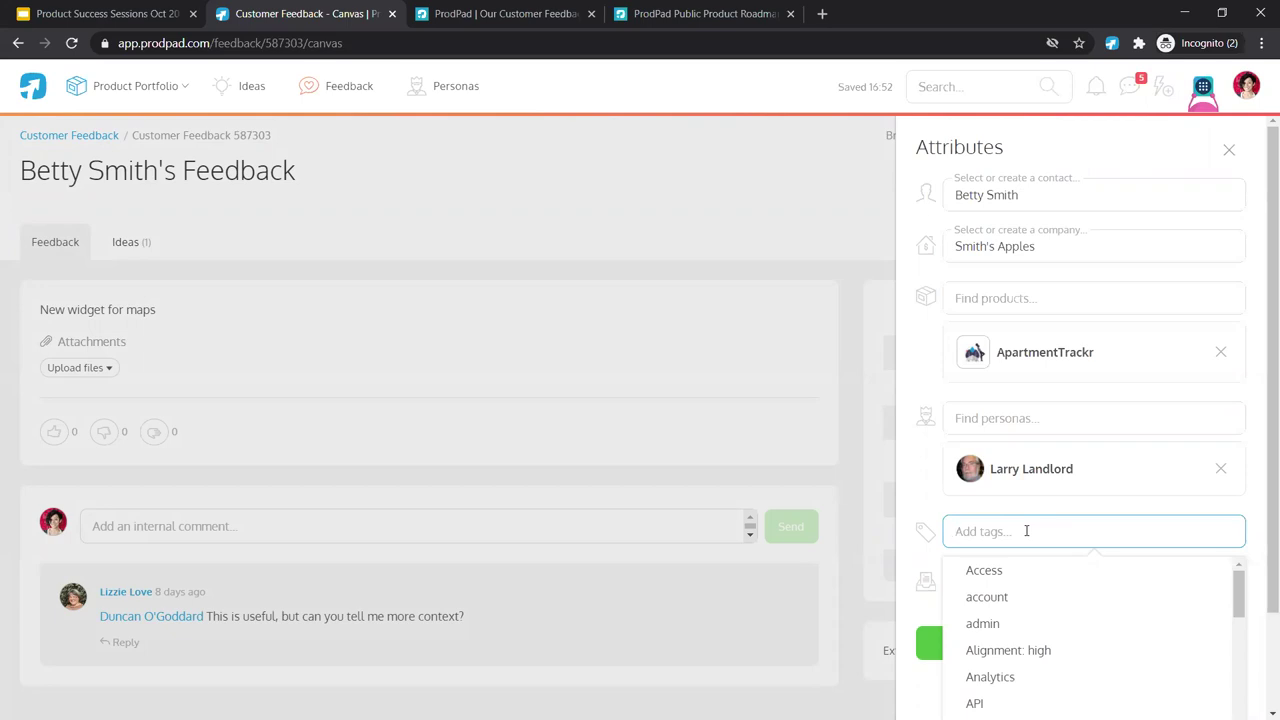
Look up tag suggestions for "labe" and "ac", and close the feedback's attributes without adding a tag.
text(labe)
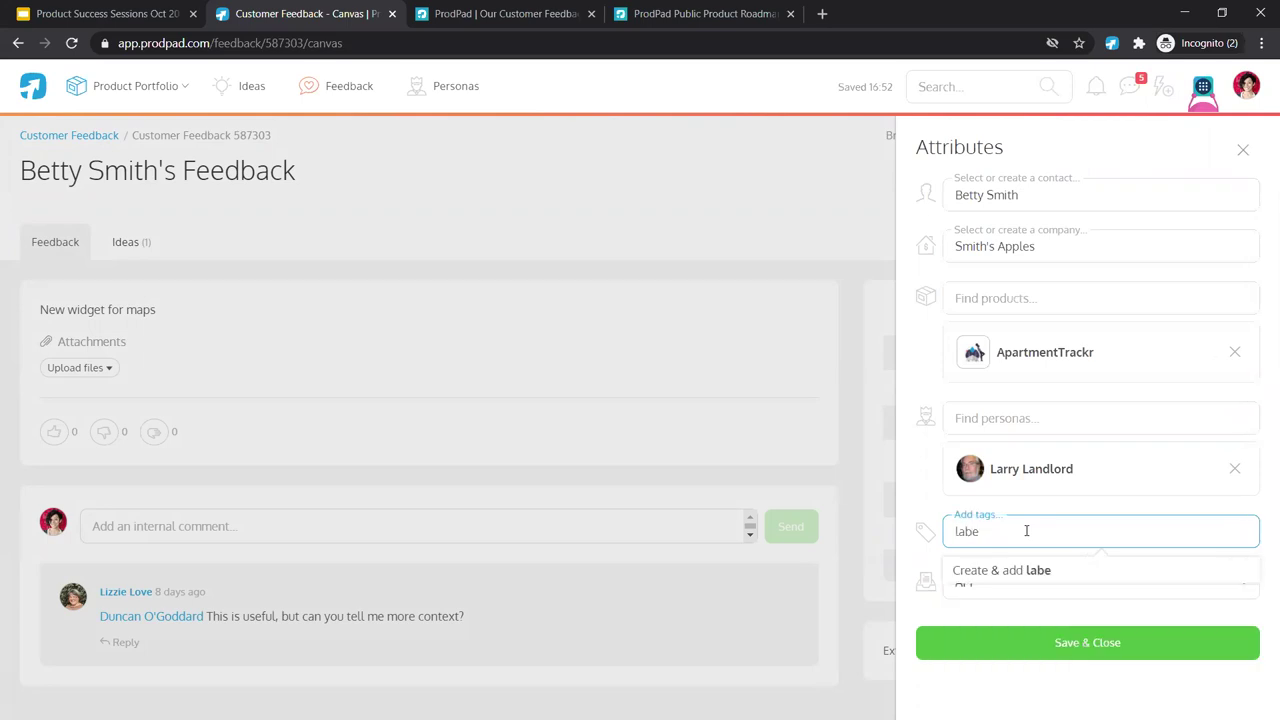
key(BackSpace)
key(BackSpace)
key(BackSpace)
key(BackSpace)
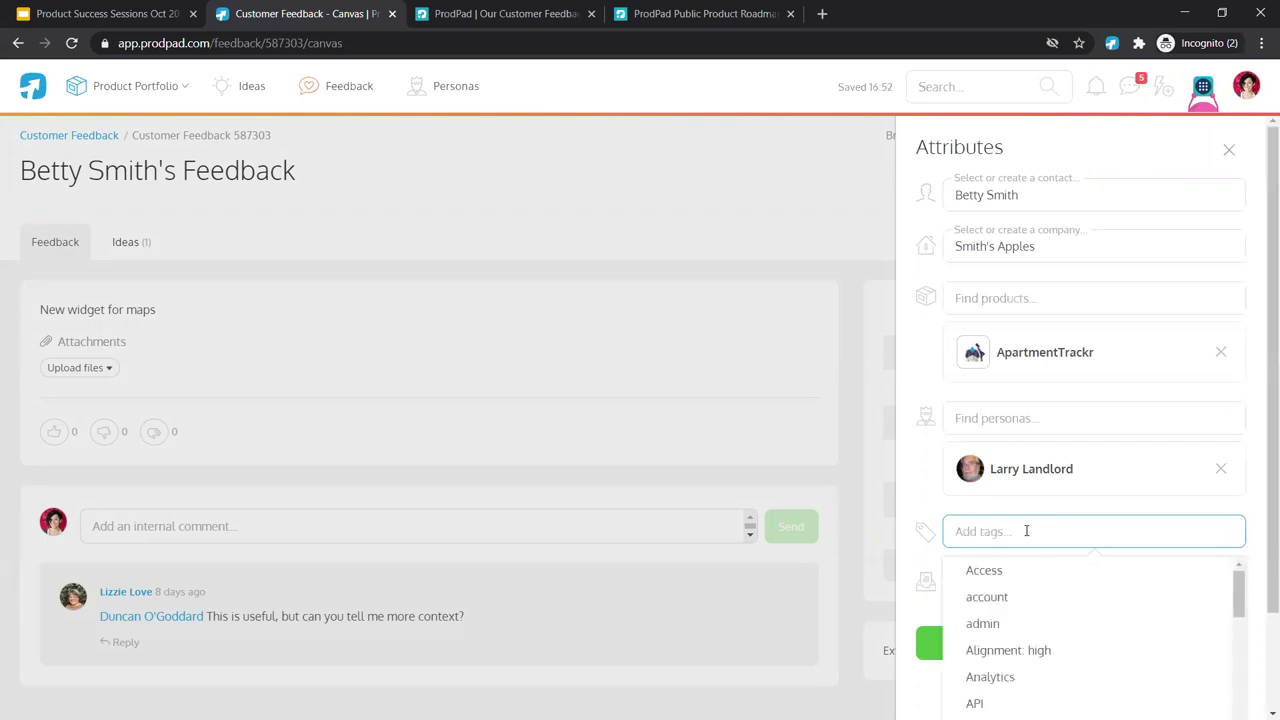
text(aa)
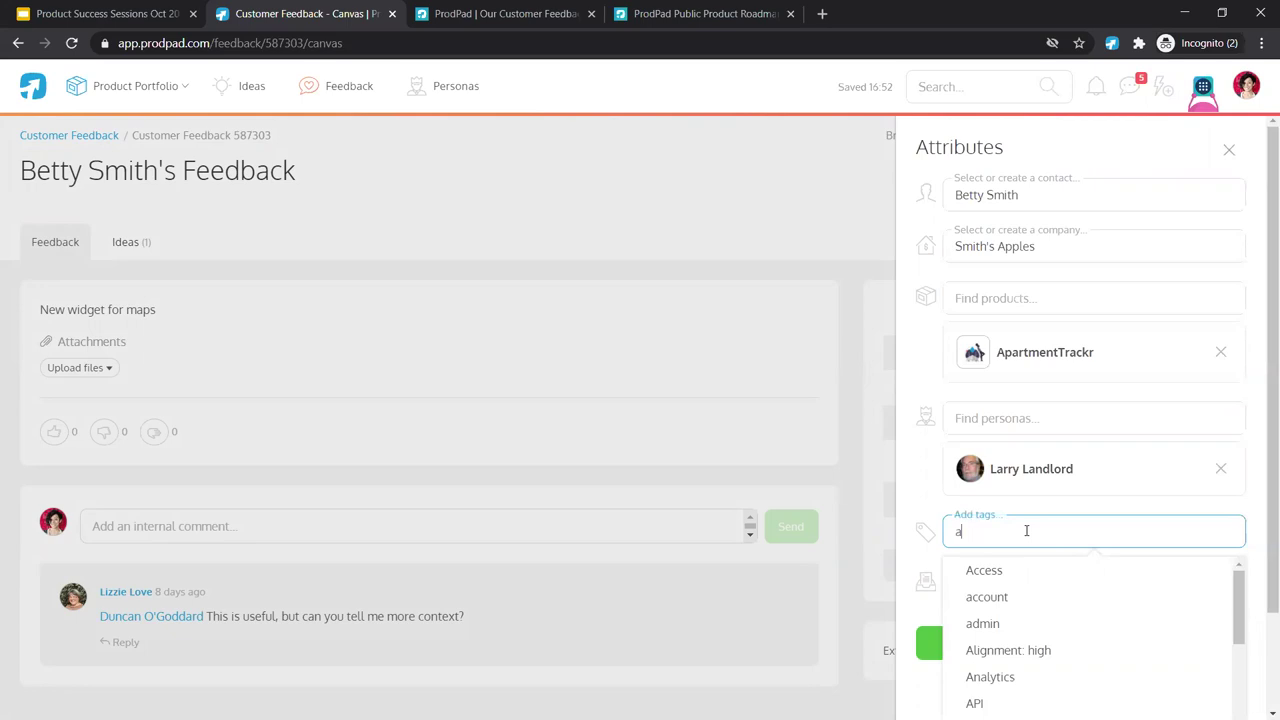
key(BackSpace)
text(c)
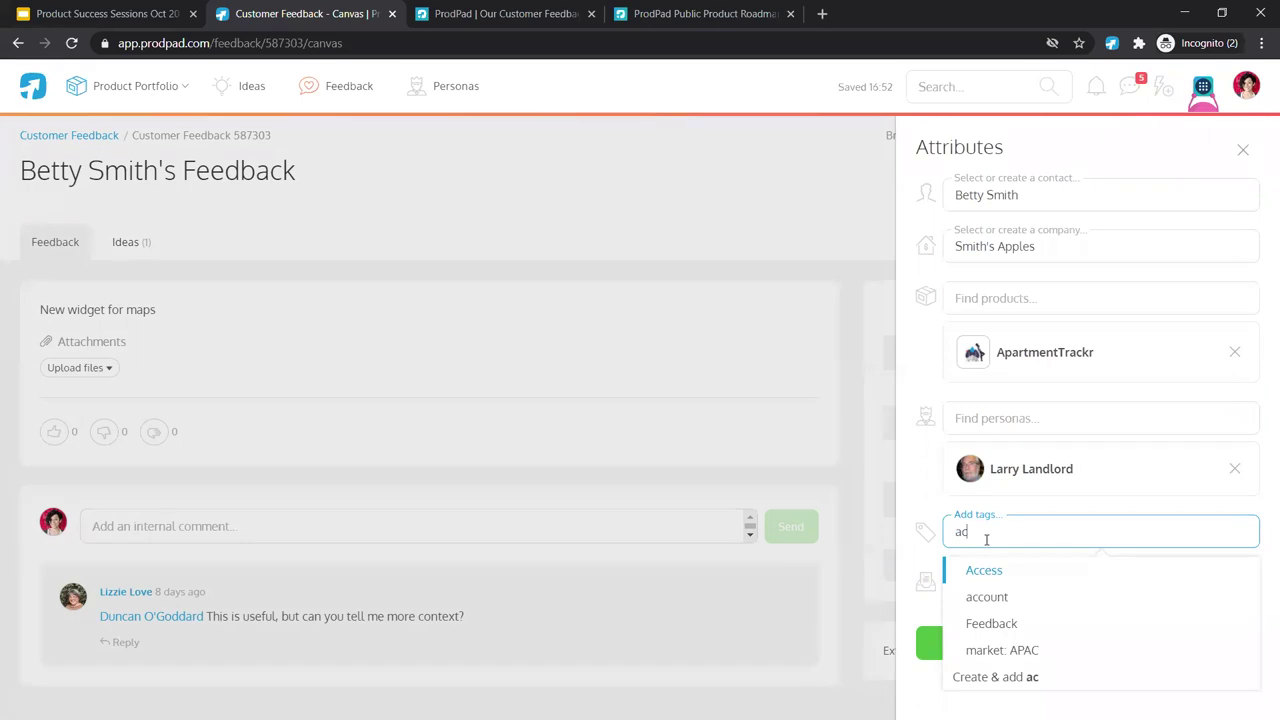
key(BackSpace)
key(BackSpace)
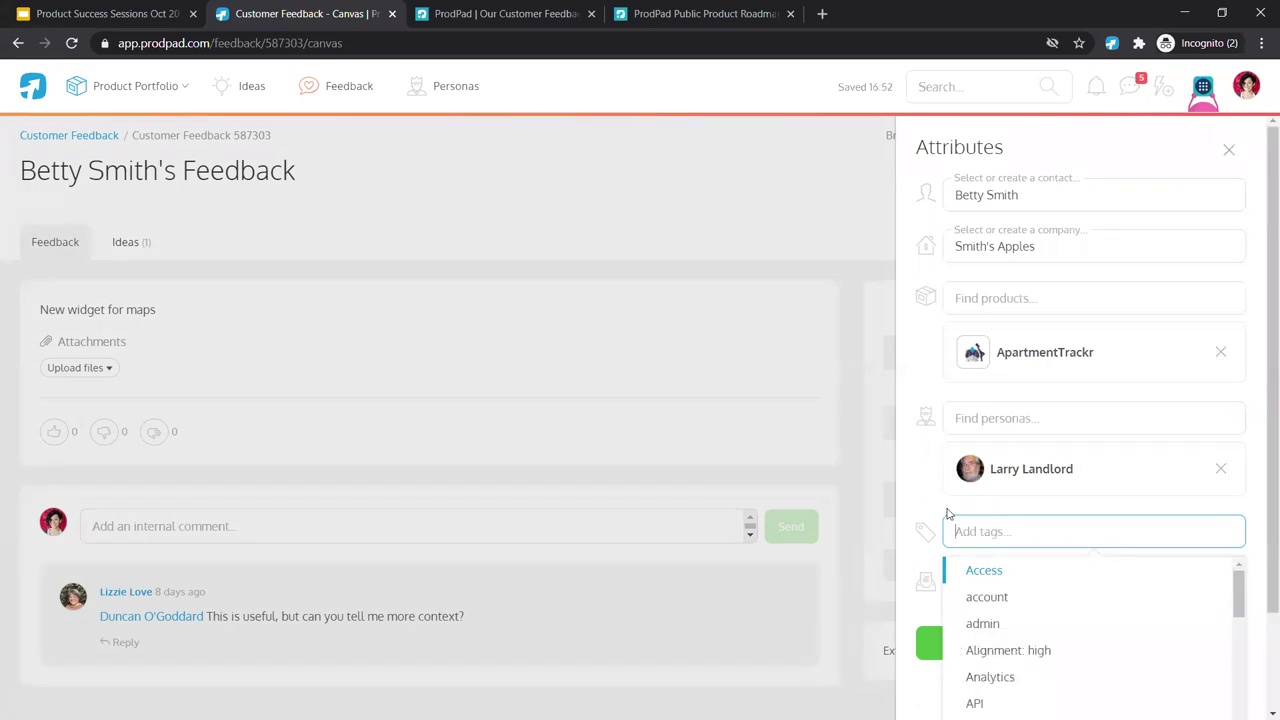
click(948, 514)
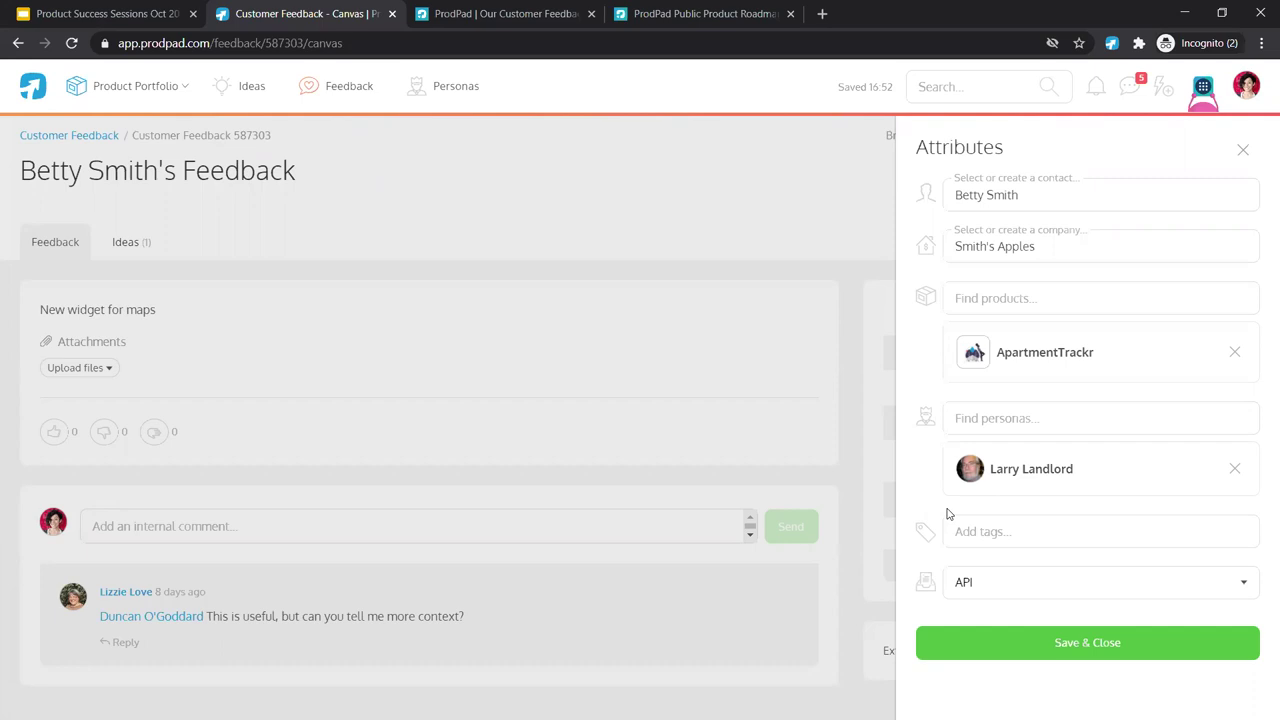
click(1244, 151)
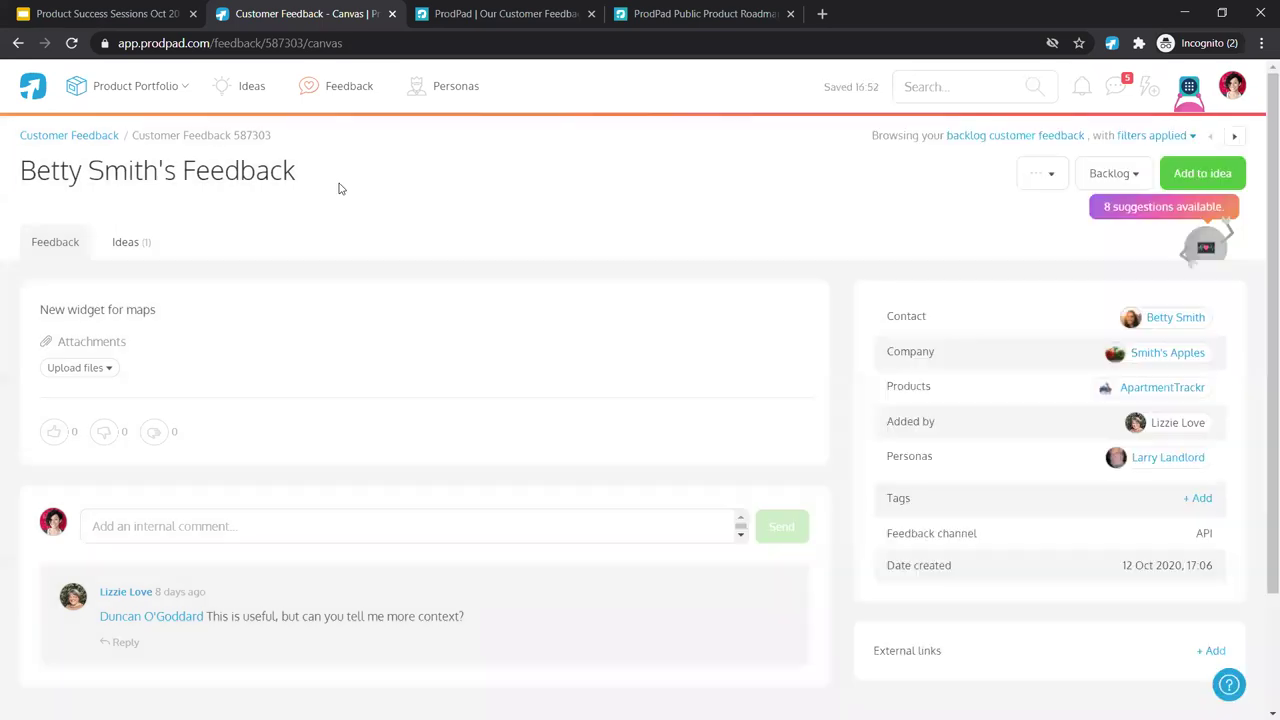
Return to the customer feedback list, close the portal's feedback form, and switch to the Google Slides presentation.
click(334, 92)
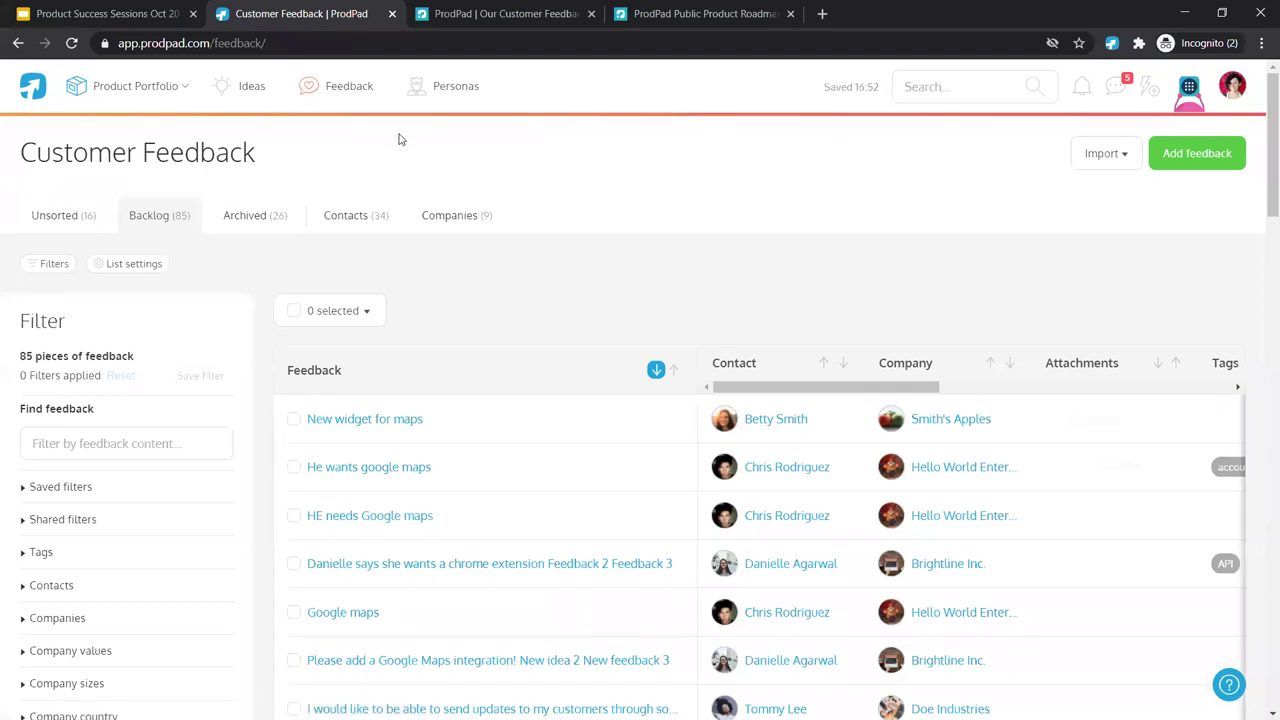
click(476, 12)
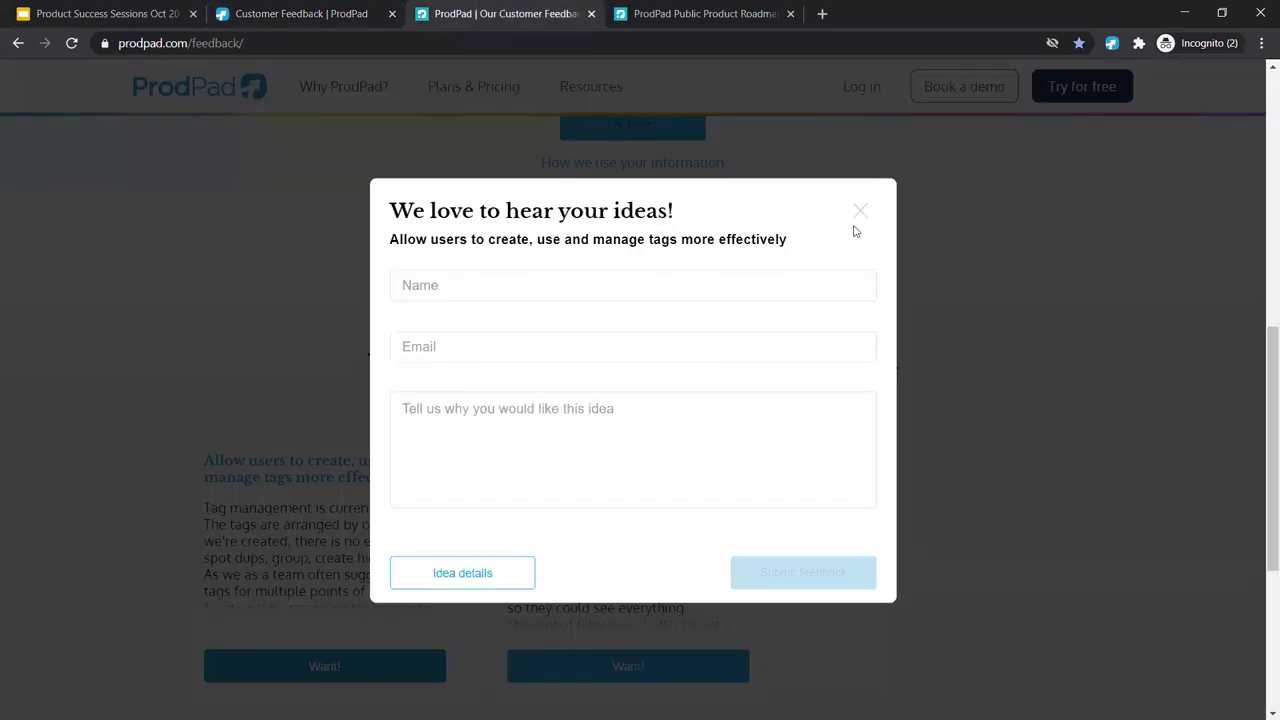
click(346, 494)
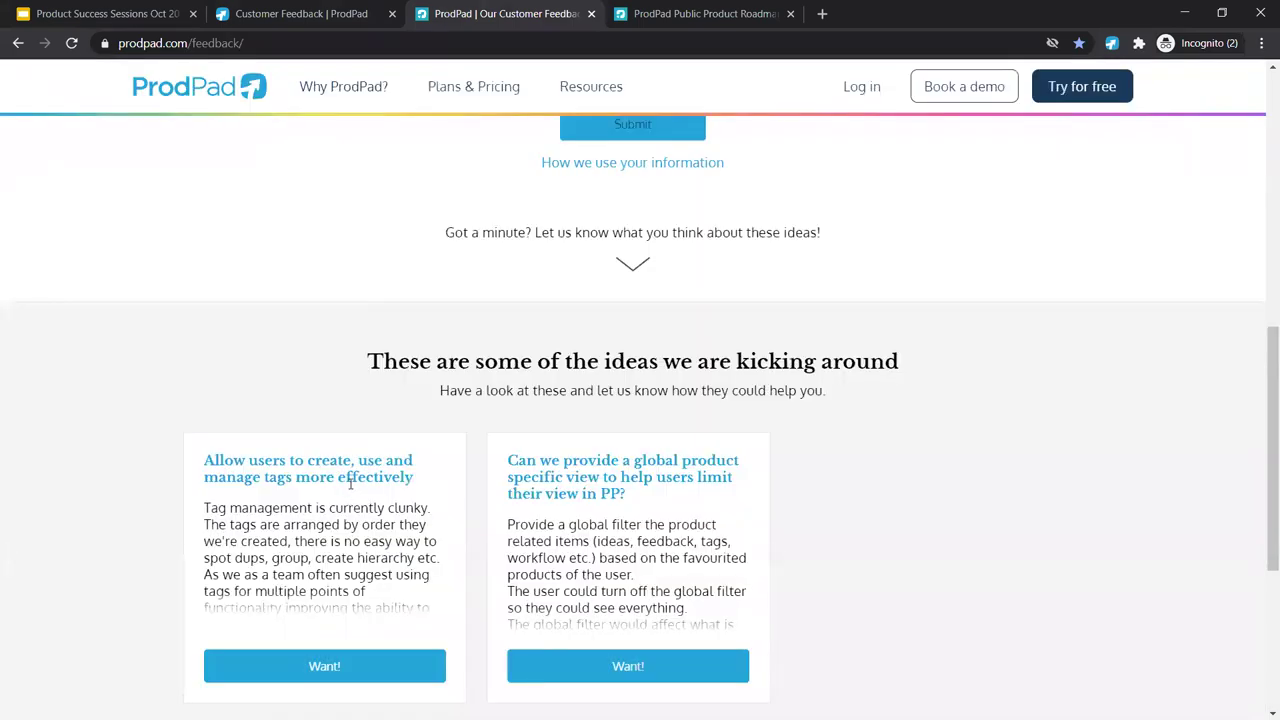
click(369, 18)
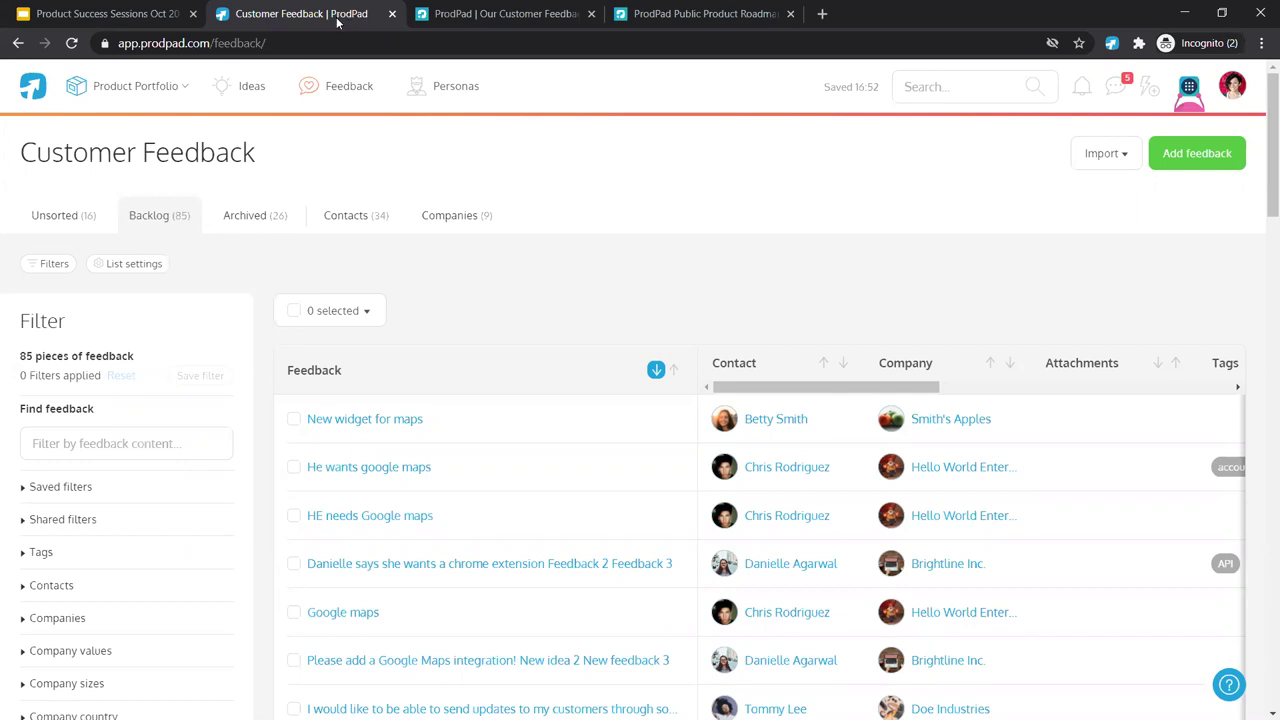
click(151, 13)
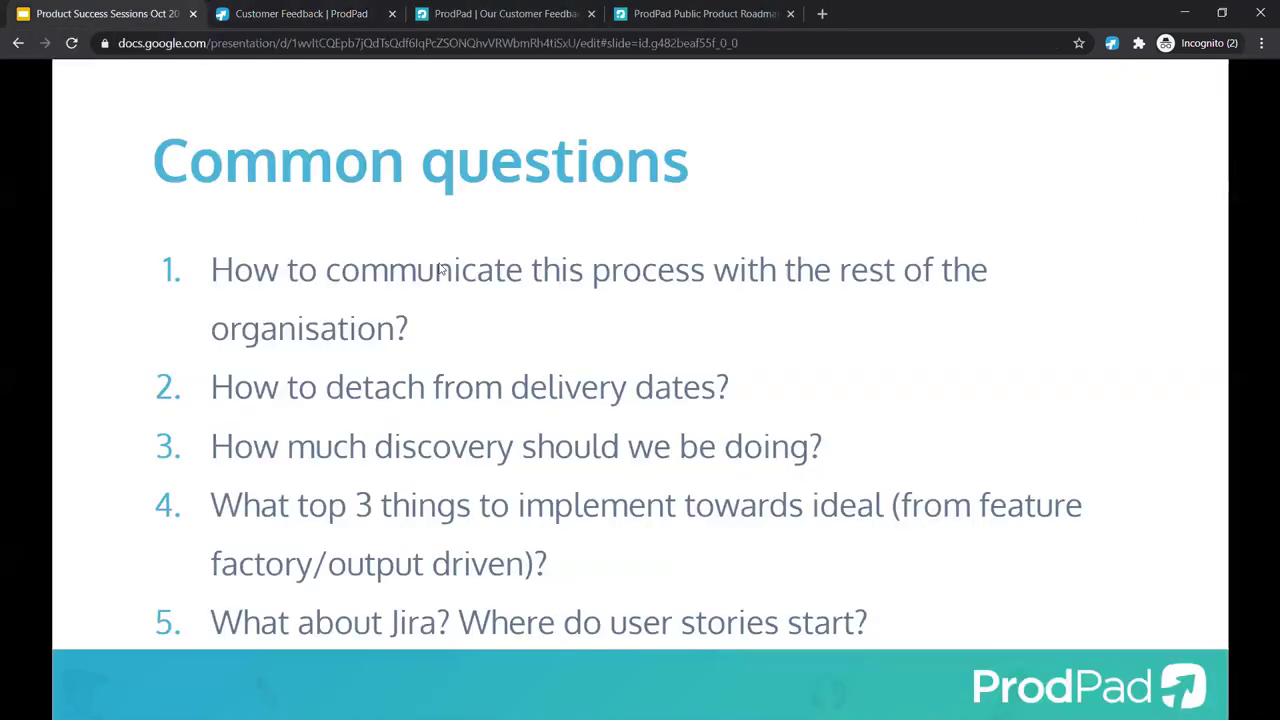